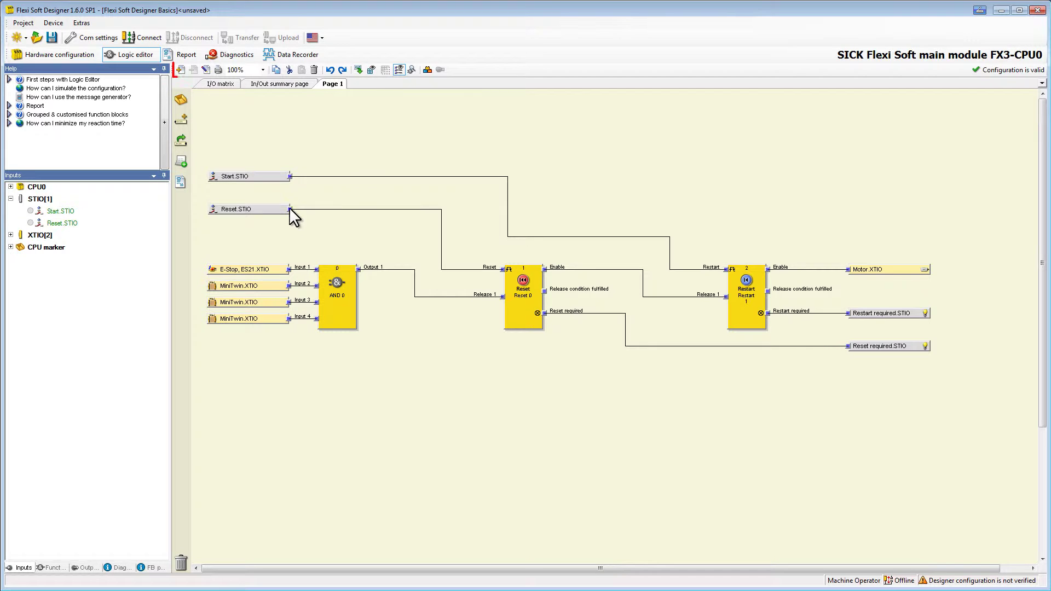
Add two new logic pages and rename Page 1 to 'Inputs'.
click(180, 70)
click(181, 70)
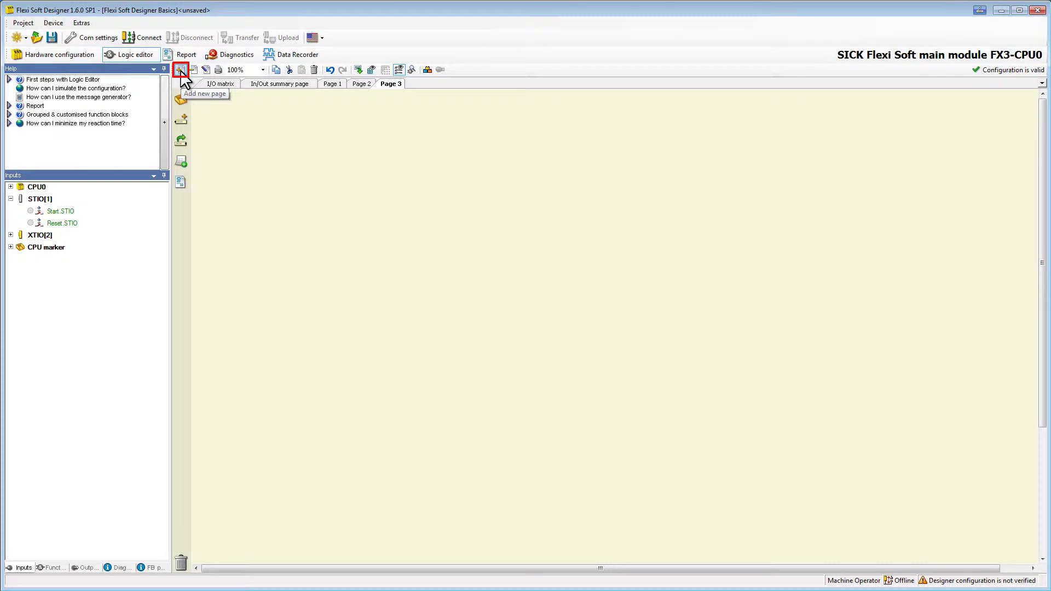
click(327, 83)
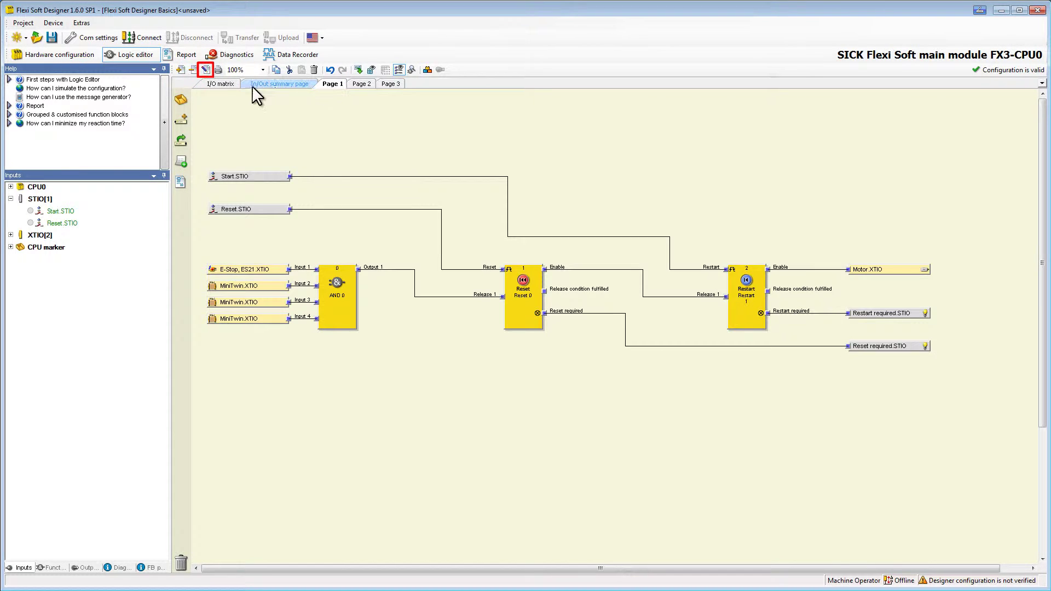
click(205, 71)
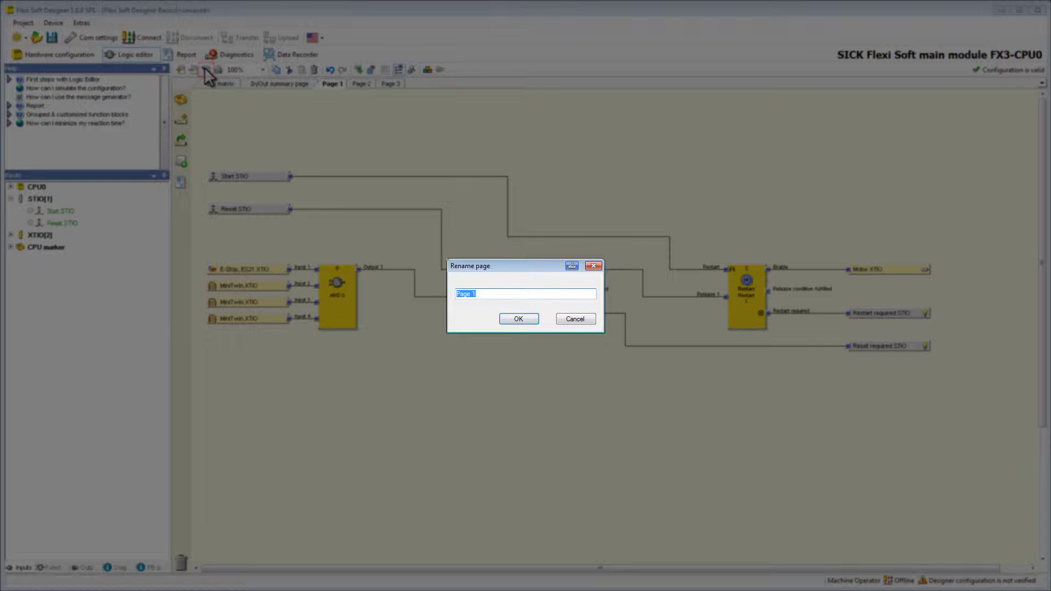
text(Inputs)
key(Return)
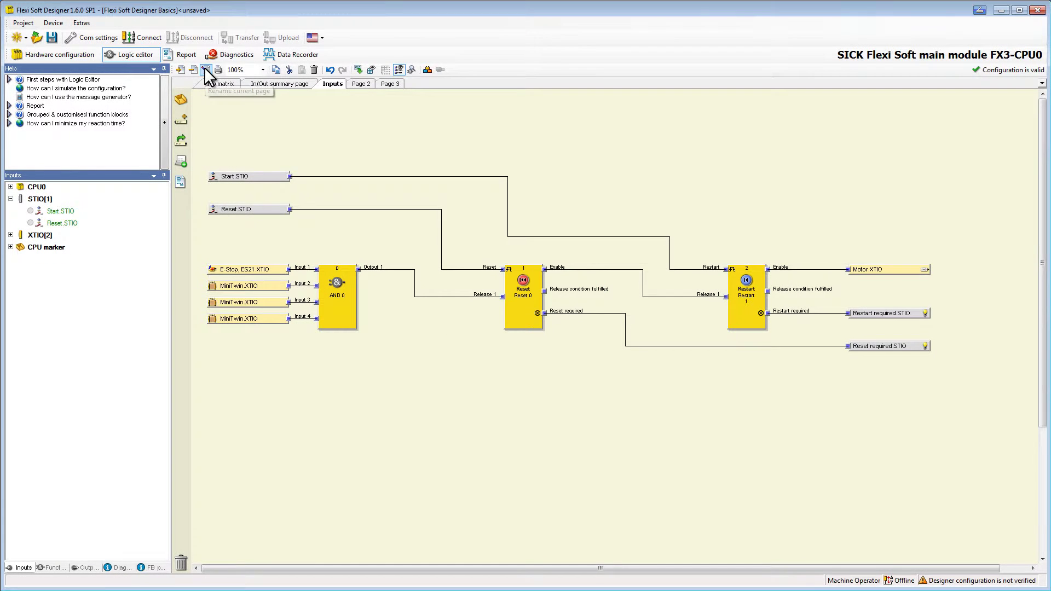
Rename Page 2 to 'Reset' and Page 3 to 'Restart'.
click(354, 83)
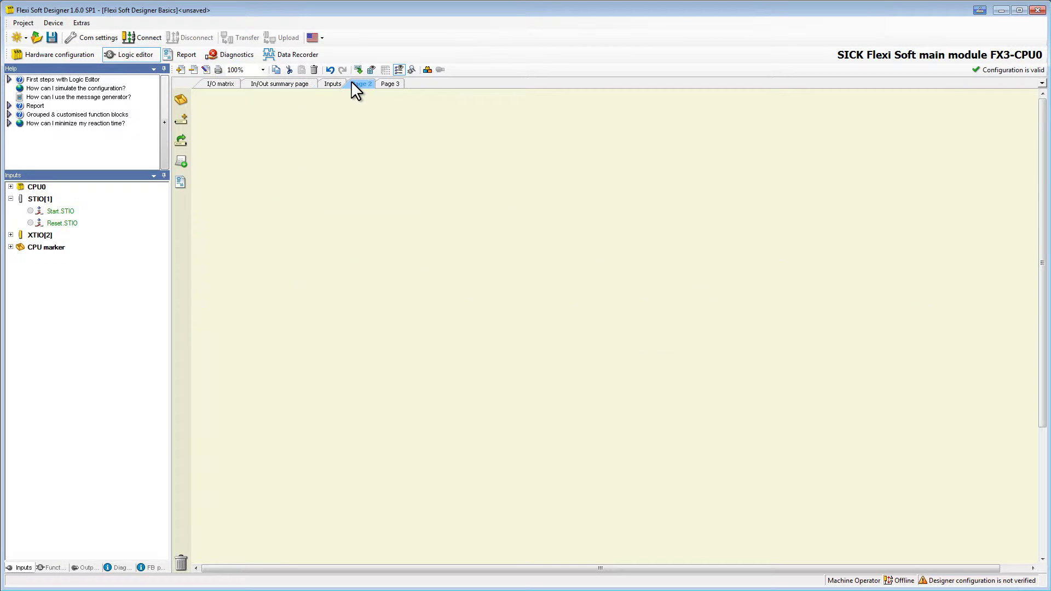
click(207, 69)
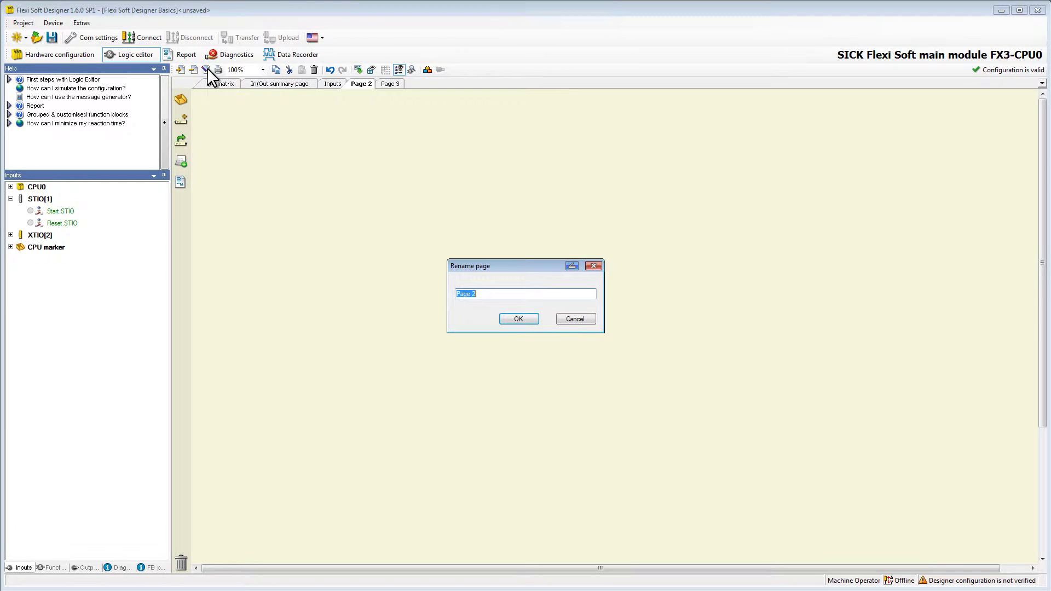
text(Reset)
key(Return)
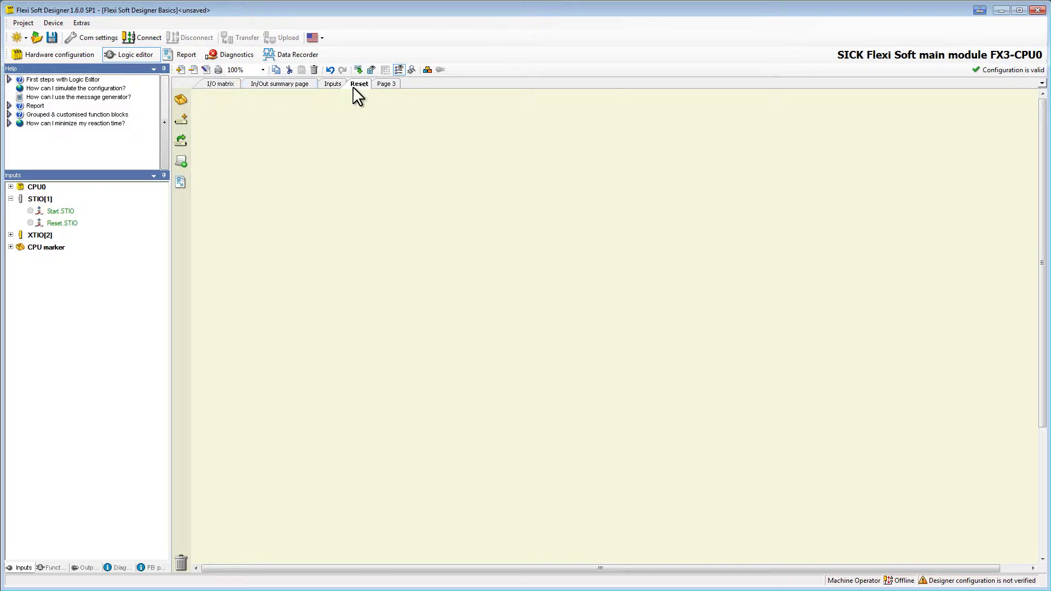
click(377, 83)
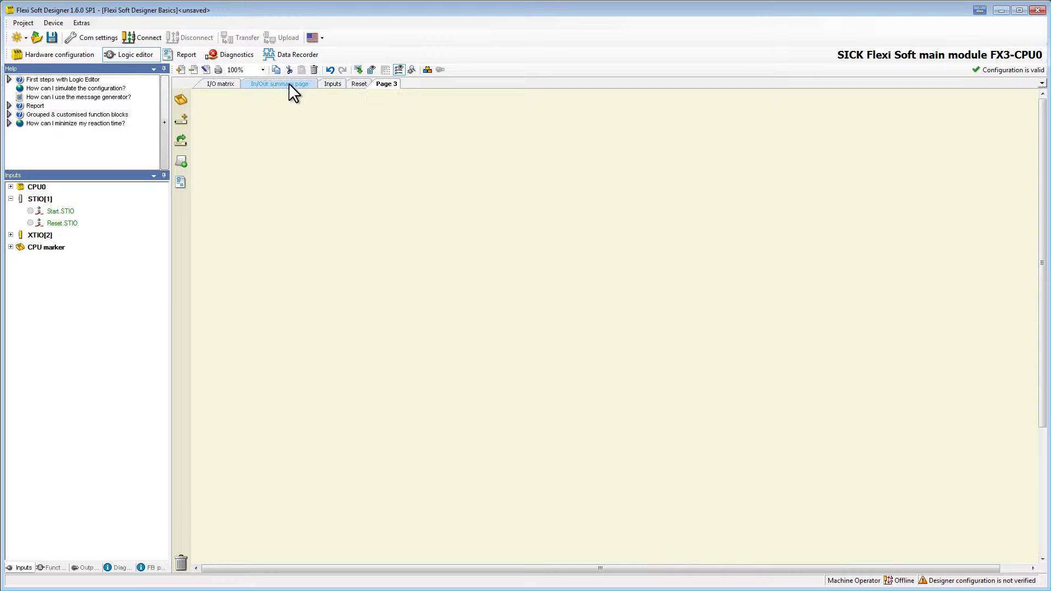
click(206, 69)
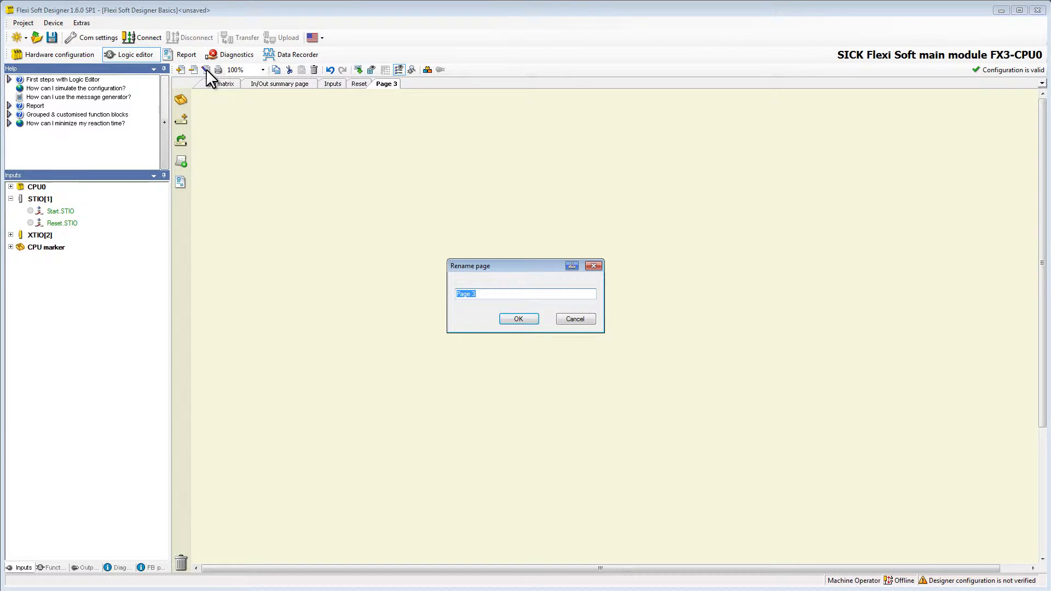
text(Restart)
key(Return)
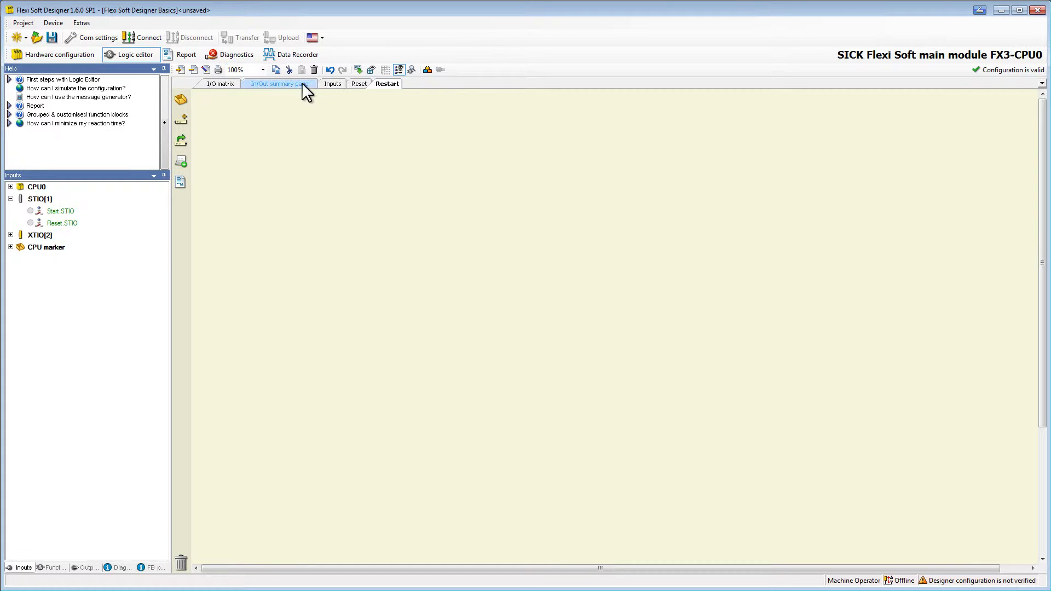
Cut the Reset and Restart blocks, their outputs, Start.STIO and Reset.STIO from the Inputs page.
click(319, 85)
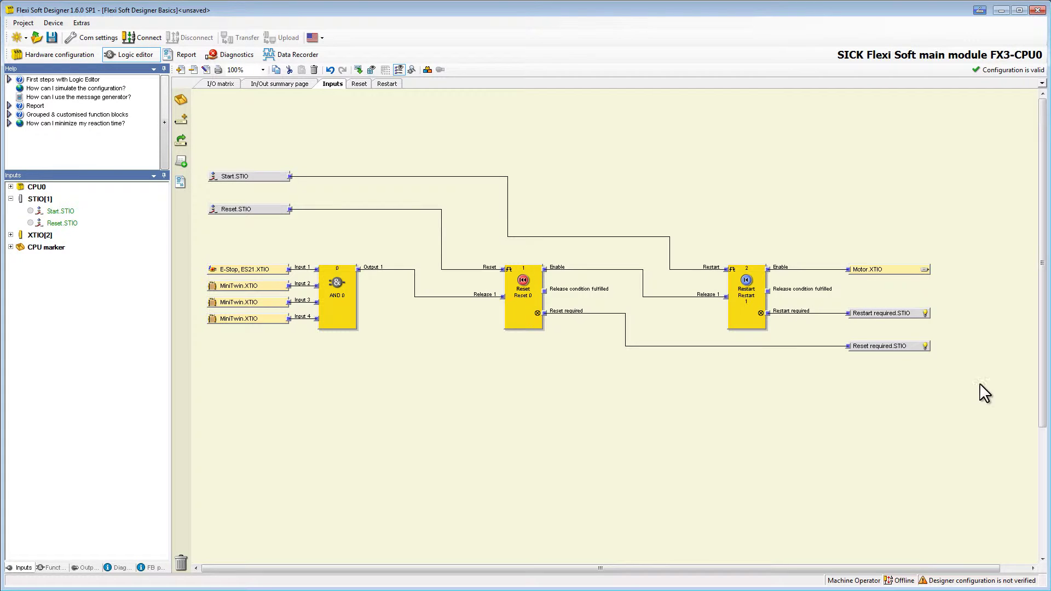
drag(998, 396, 359, 109)
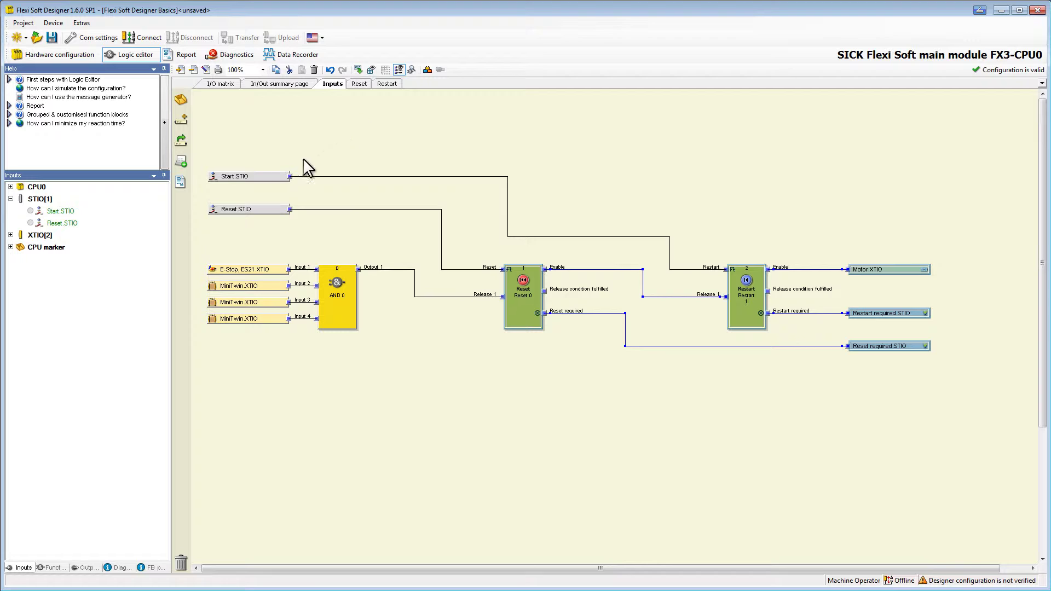
click(265, 176)
ctrl+click(277, 210)
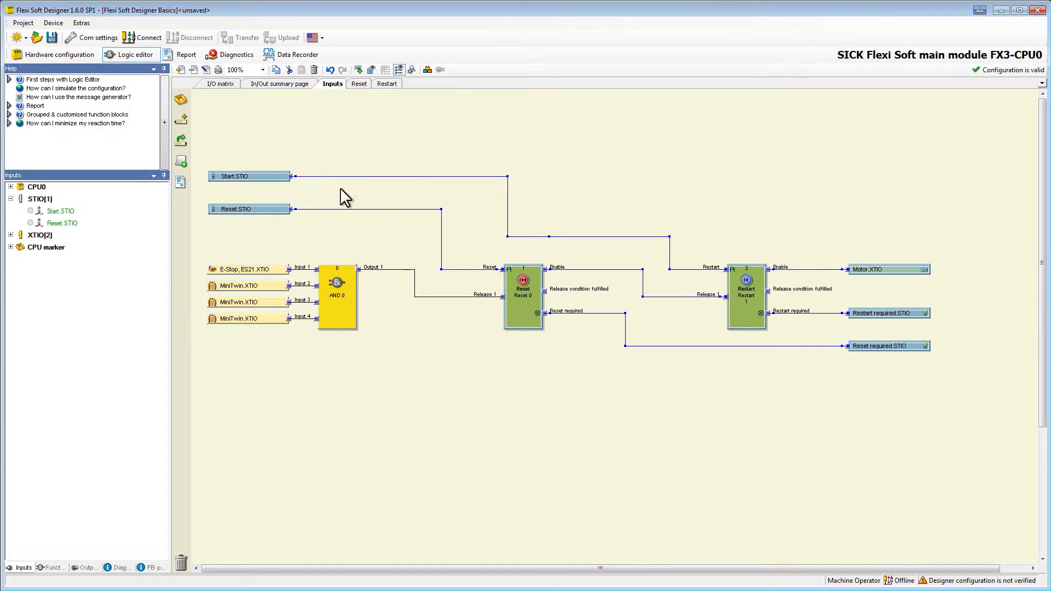
right_click(521, 288)
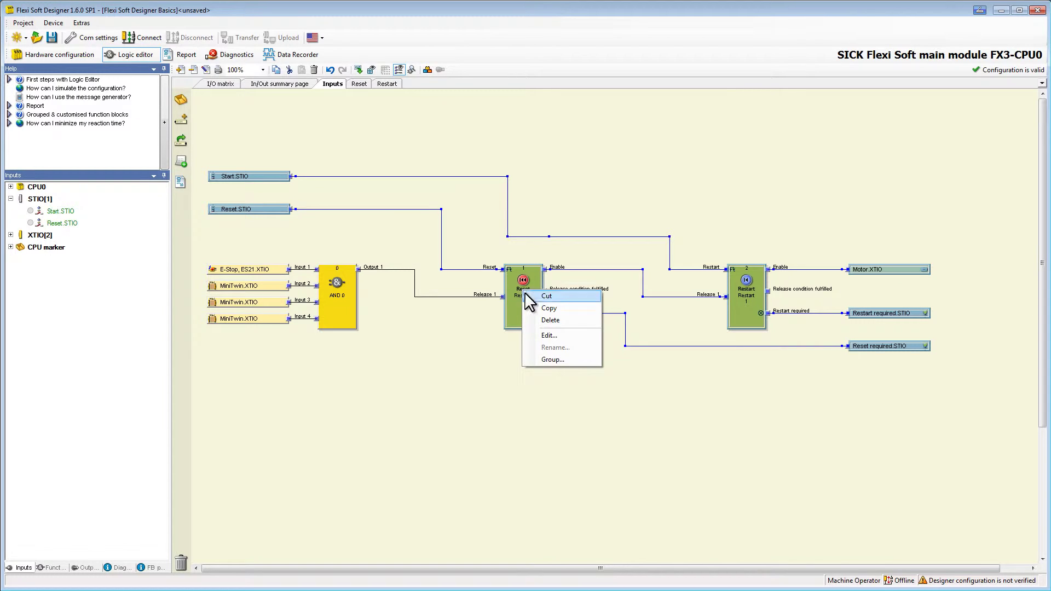
click(542, 297)
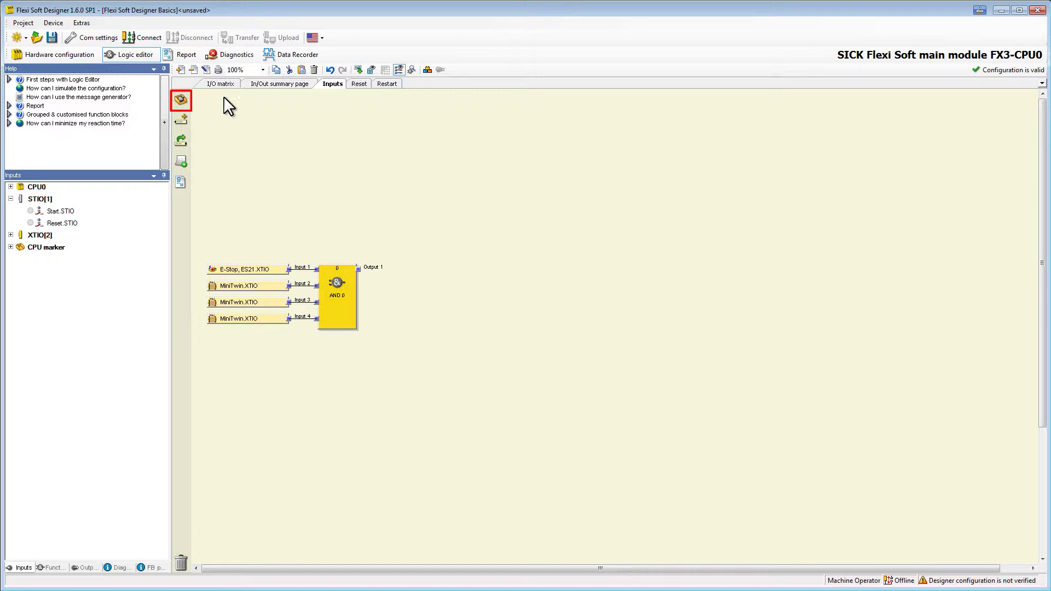
Paste the cut Reset and Restart logic onto the Reset page.
click(359, 85)
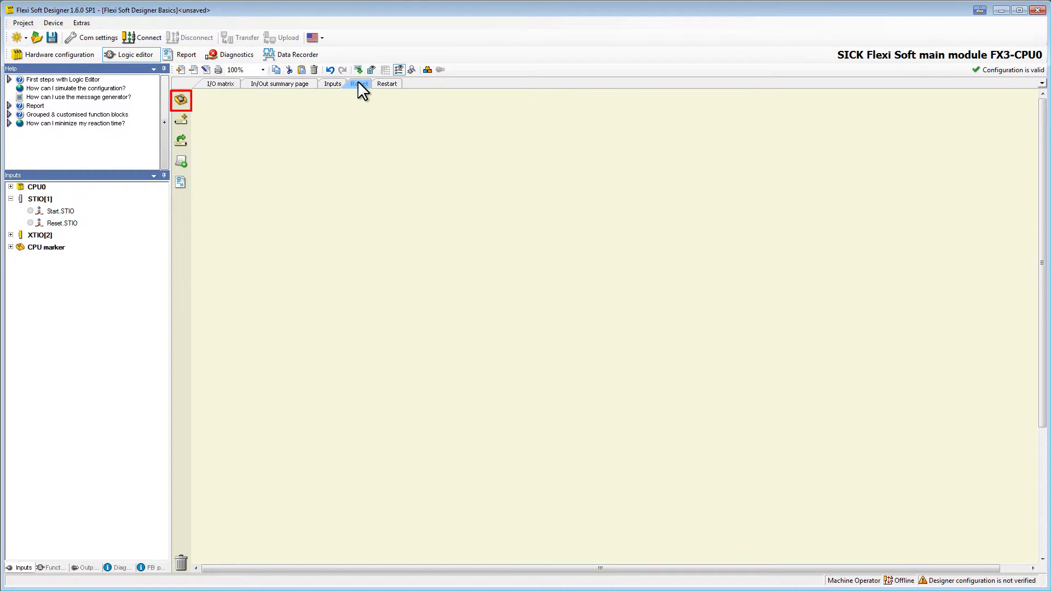
click(181, 100)
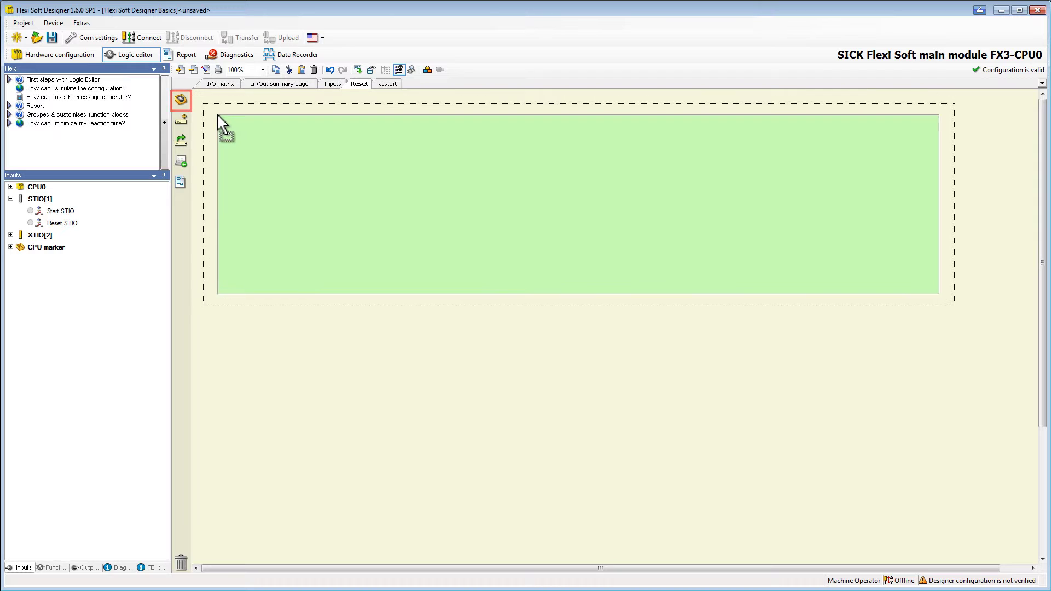
click(219, 120)
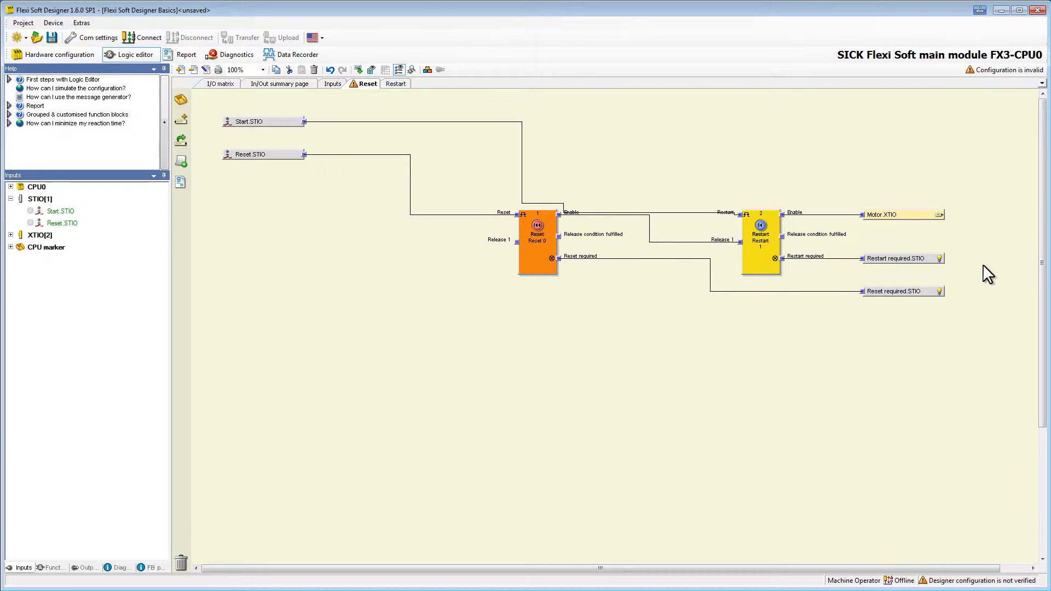
Cut the Restart block, its outputs and Start.STIO away from the Reset page.
drag(1004, 275, 540, 106)
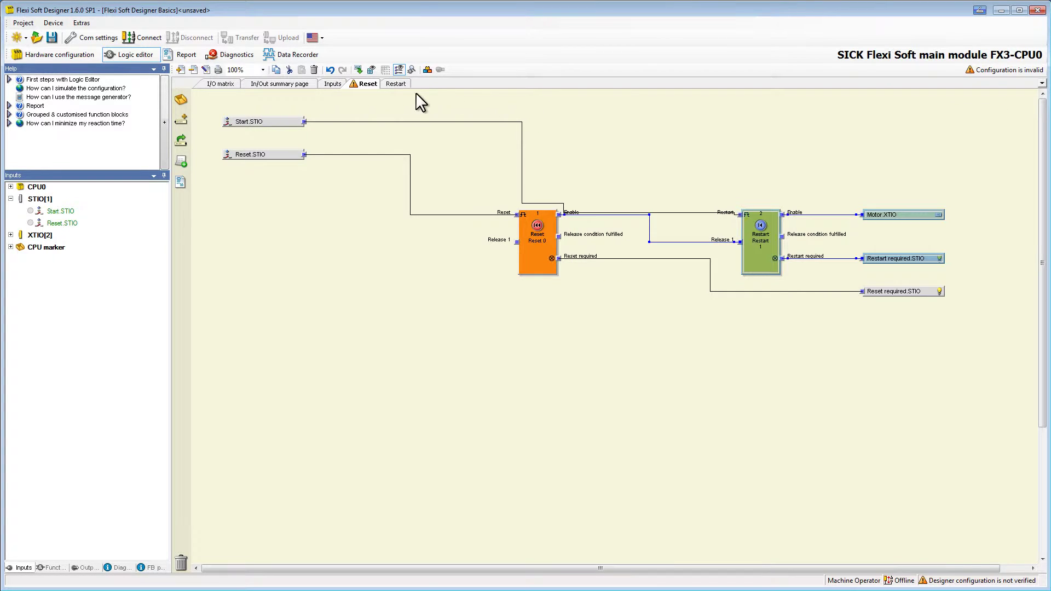
ctrl+click(285, 119)
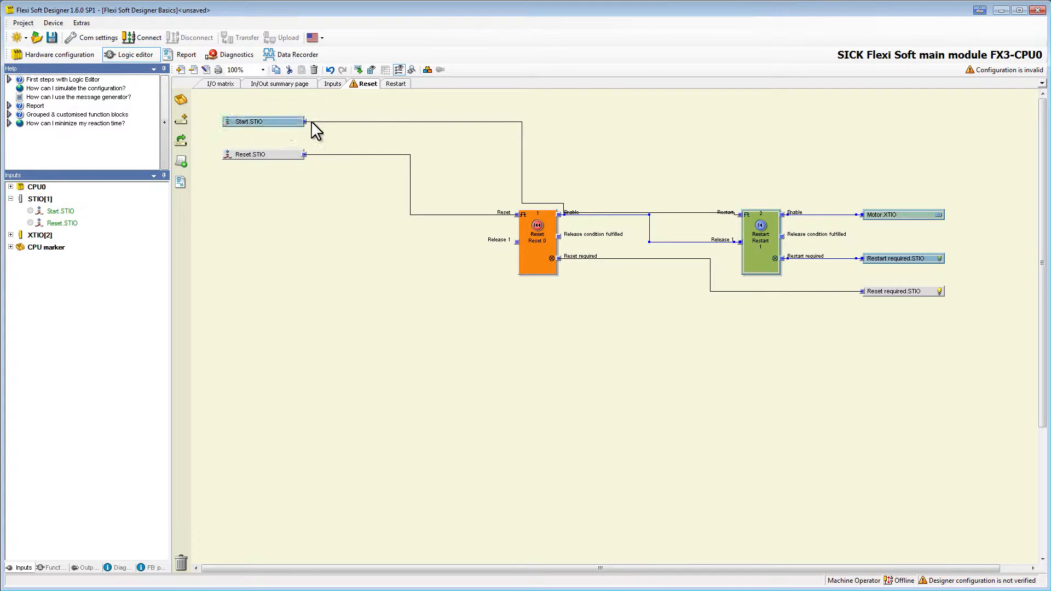
right_click(754, 234)
click(763, 239)
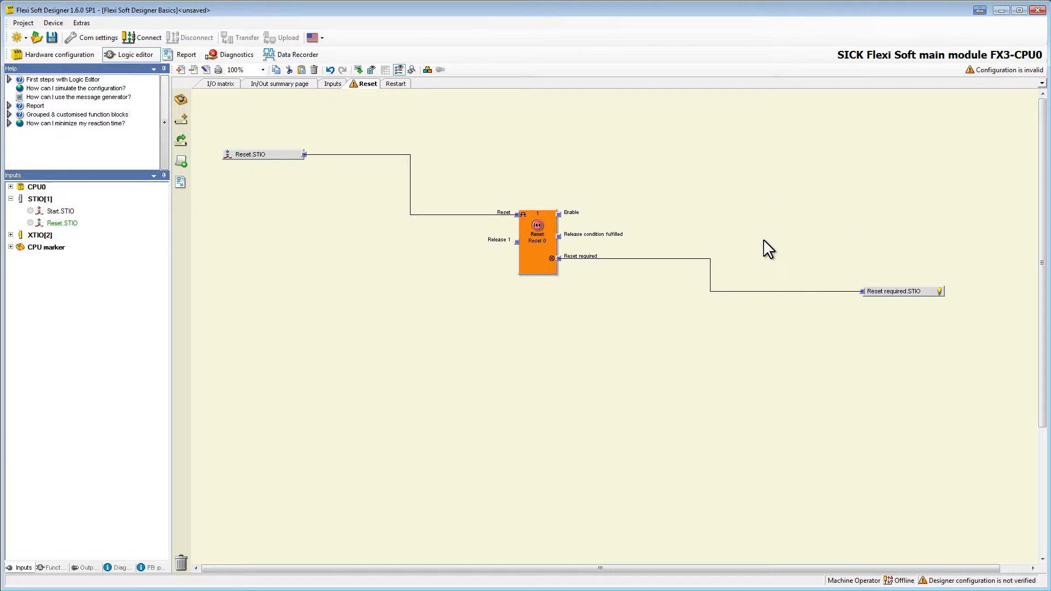
click(401, 84)
Paste the Restart block with Start.STIO, Motor.XTIO and Restart required.STIO onto the Restart page.
key(ctrl+v)
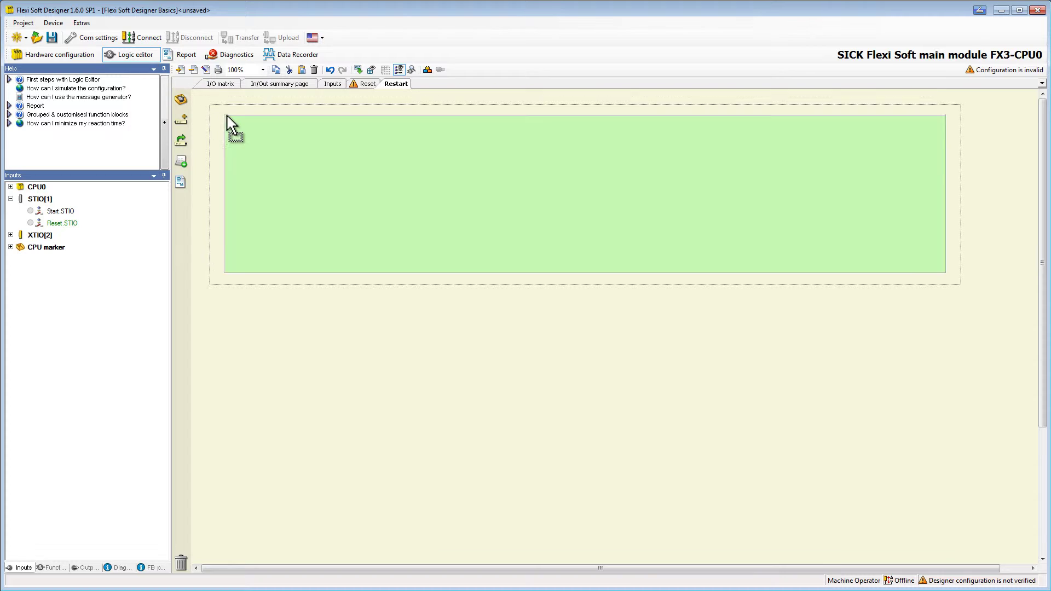
click(234, 118)
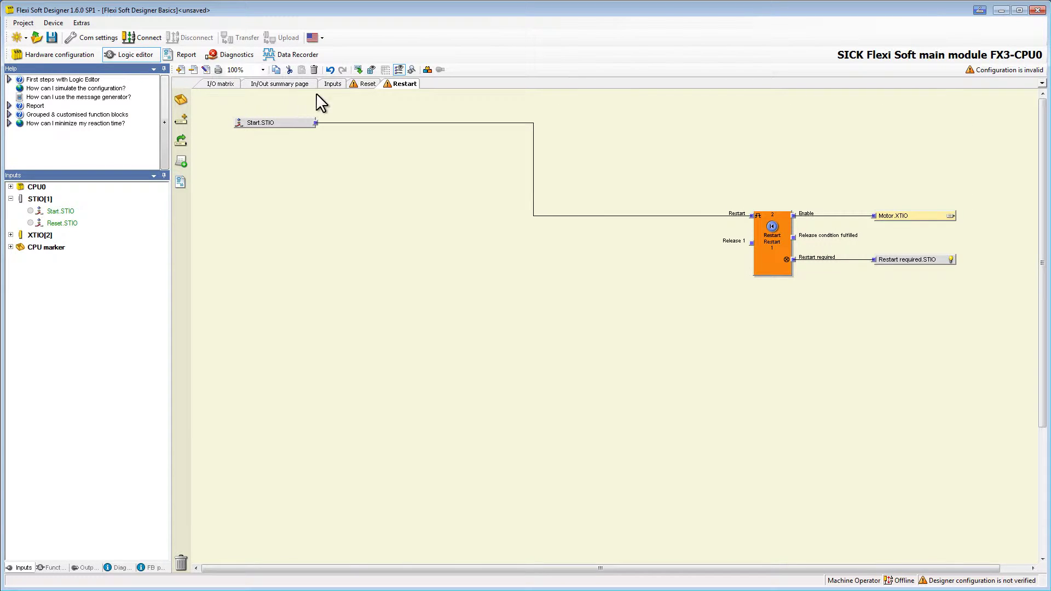
click(331, 84)
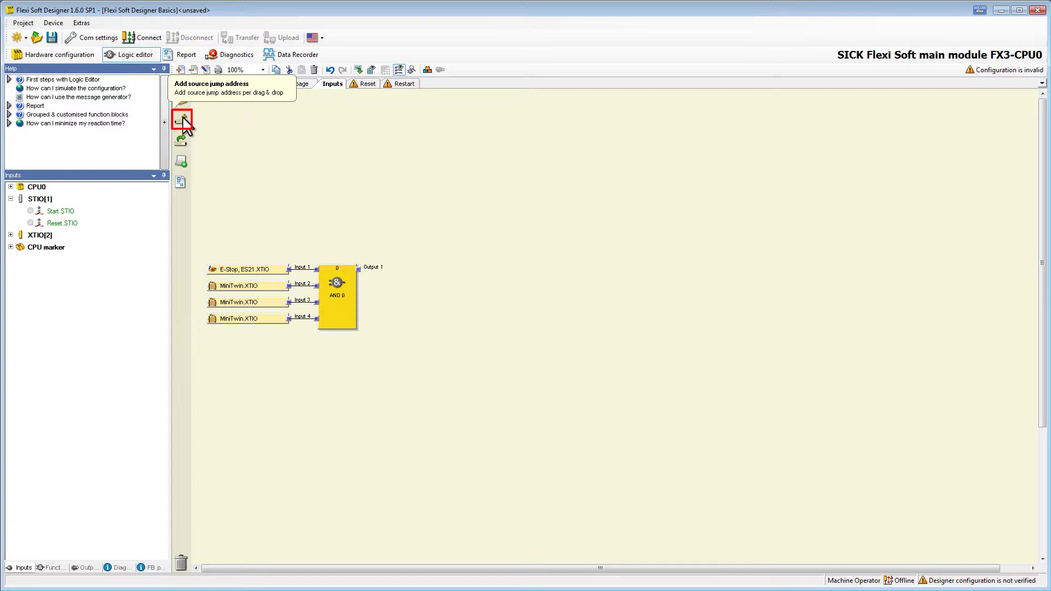
Connect AND 0's Output 1 to a new source jump address named 'Safe Shutoff'.
drag(184, 121, 417, 265)
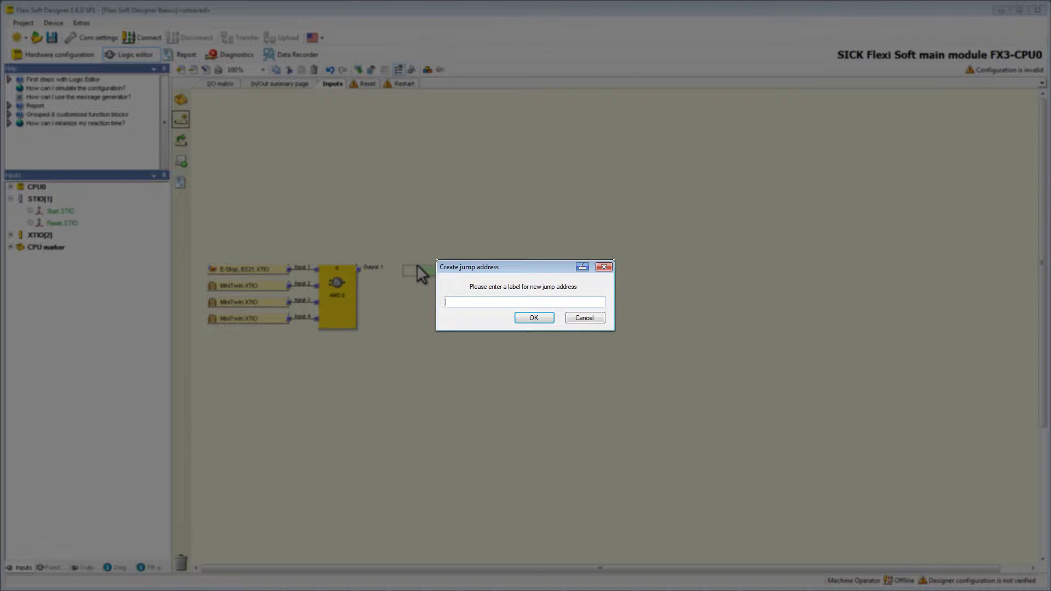
text(Safe Shutoff)
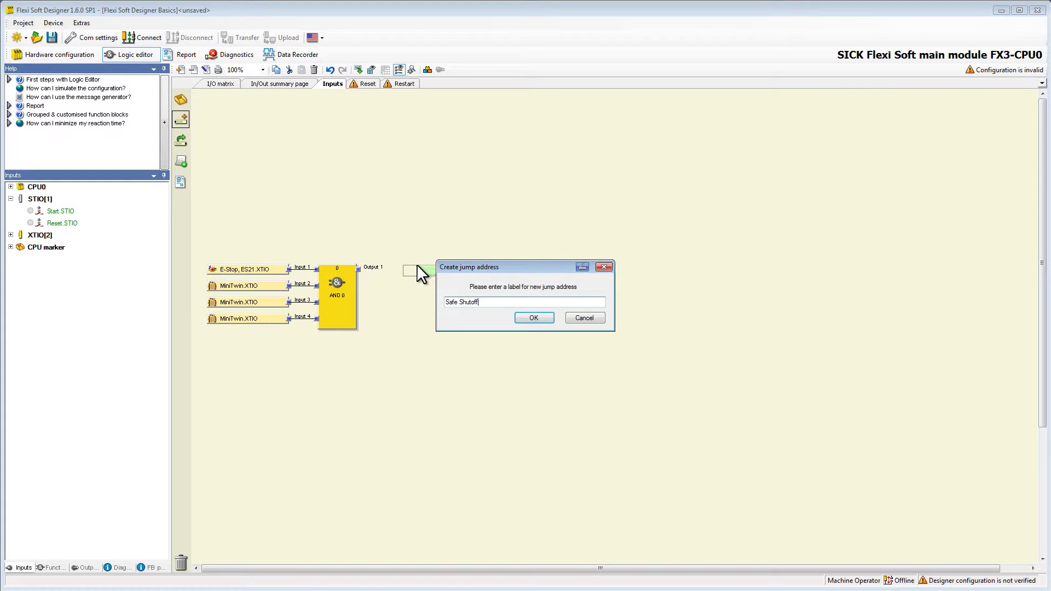
key(Return)
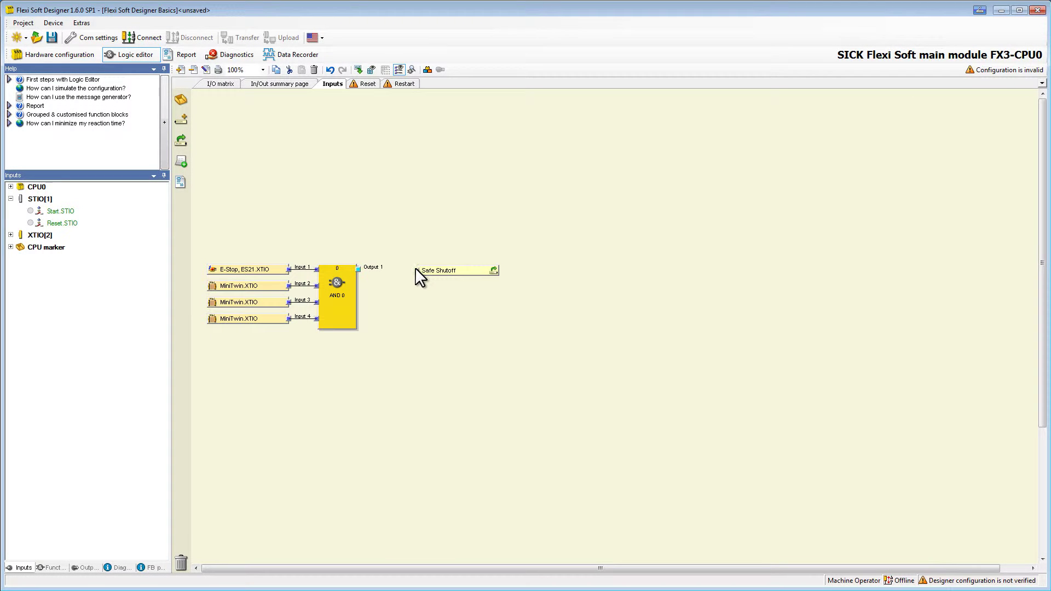
drag(415, 270, 359, 267)
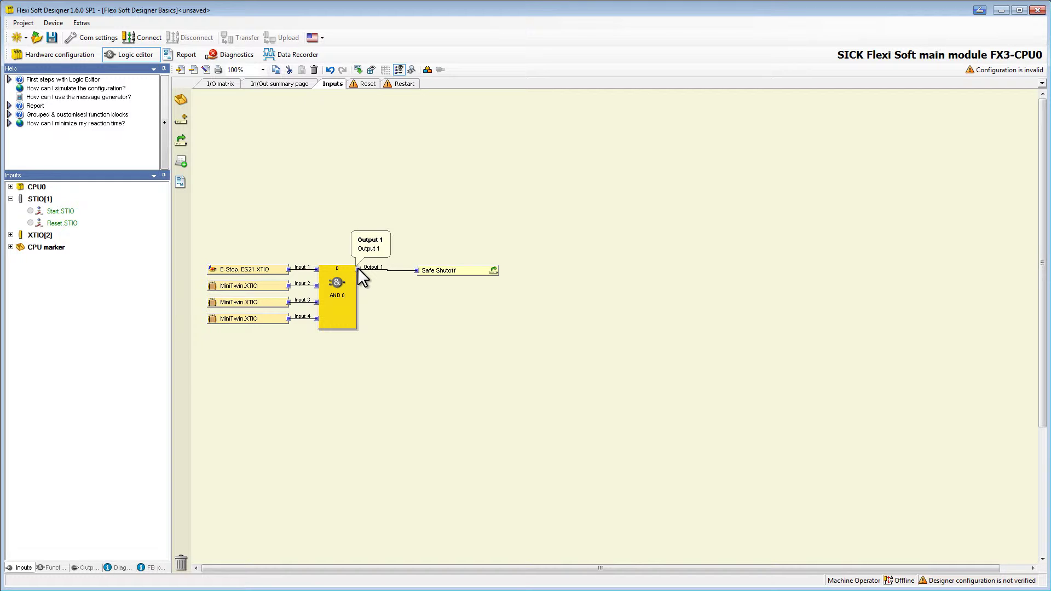
click(367, 84)
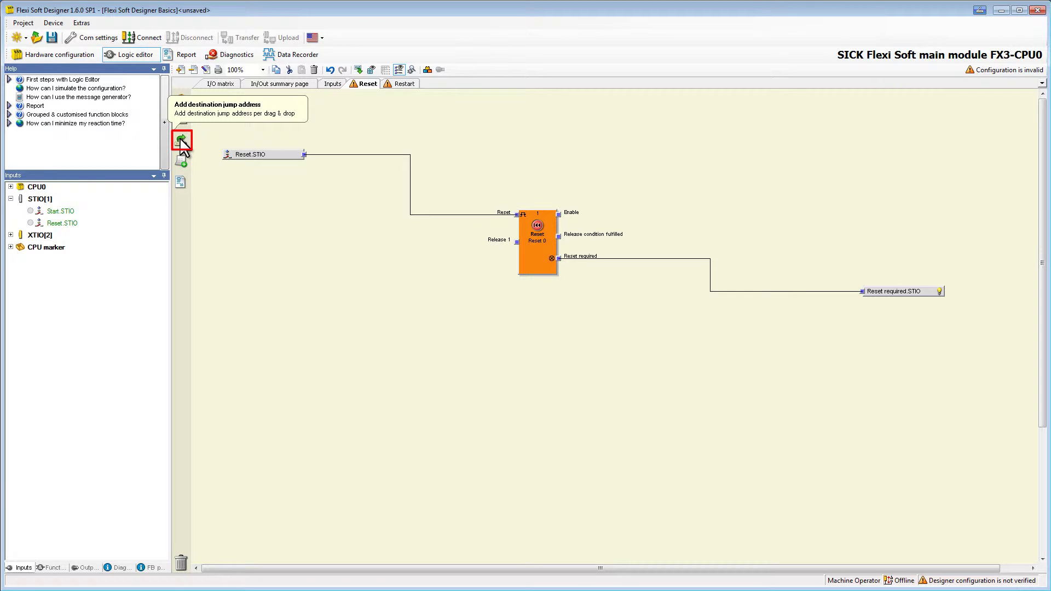
Place a Safe Shutoff destination jump address on the Reset page, feeding the Reset block's Release 1.
drag(182, 144, 370, 235)
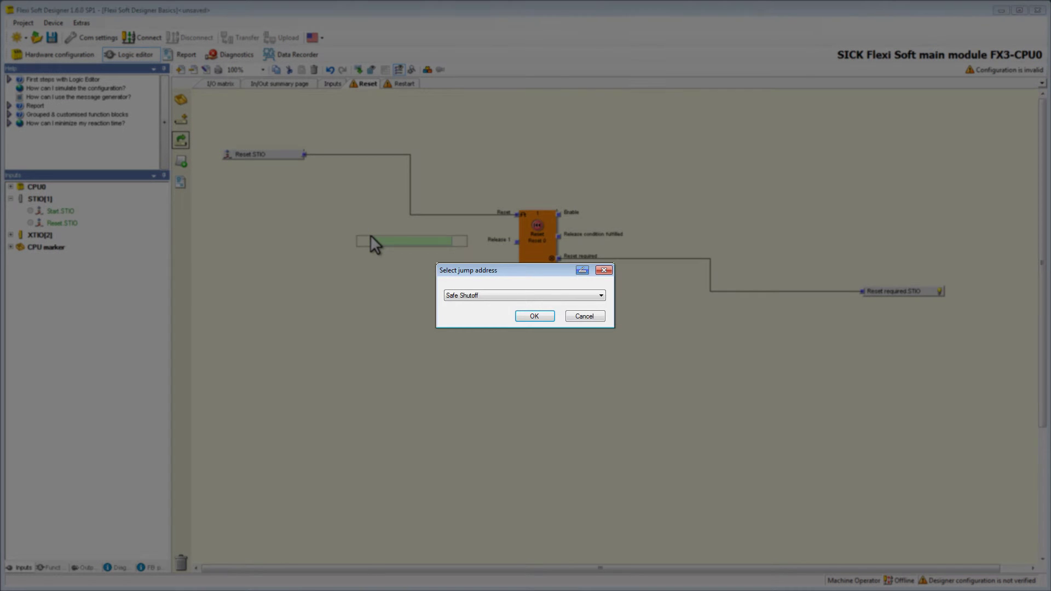
click(483, 294)
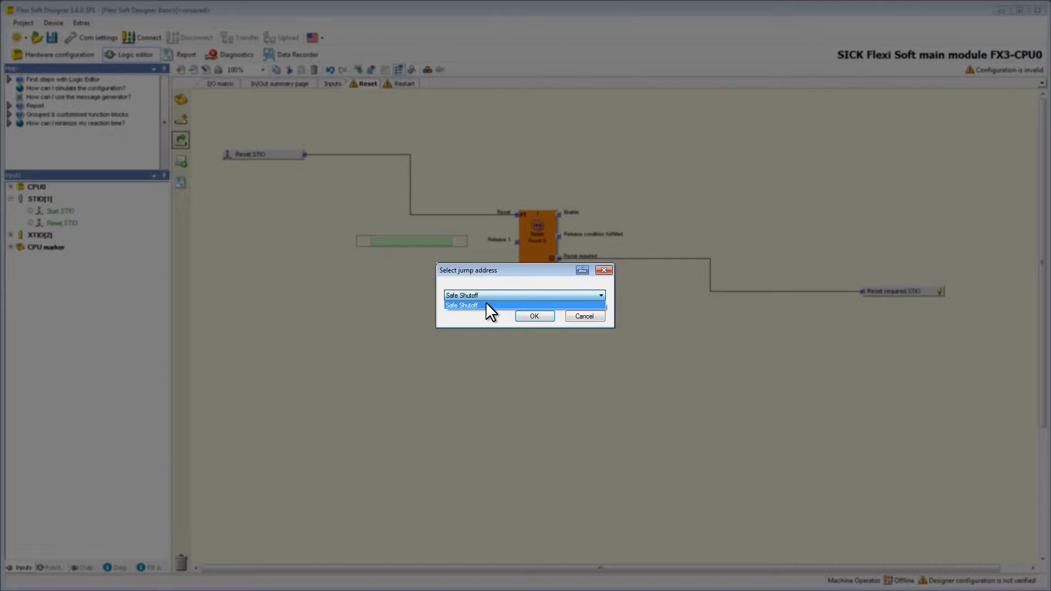
click(486, 305)
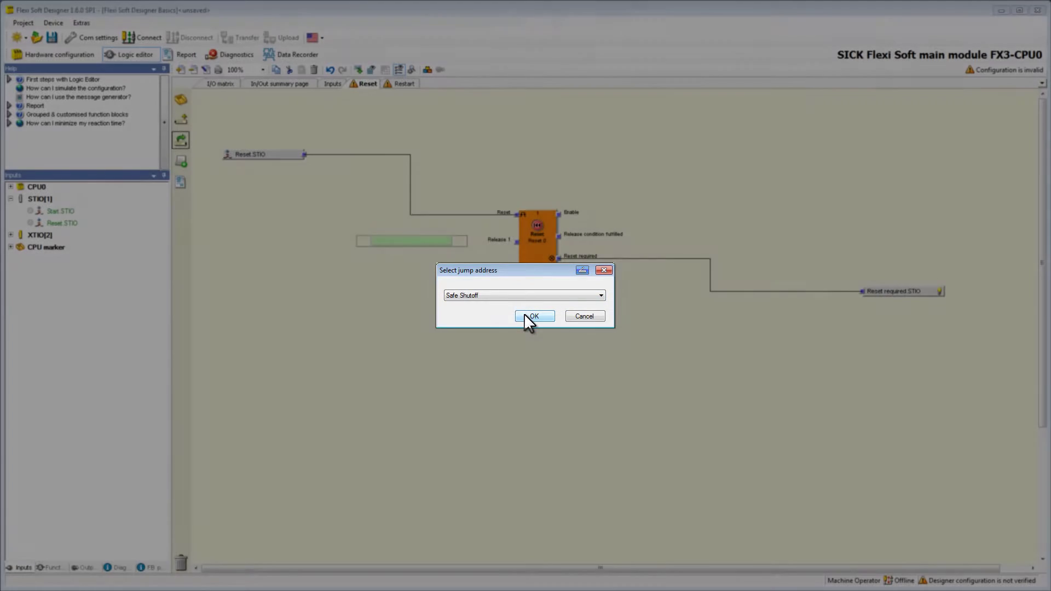
click(524, 315)
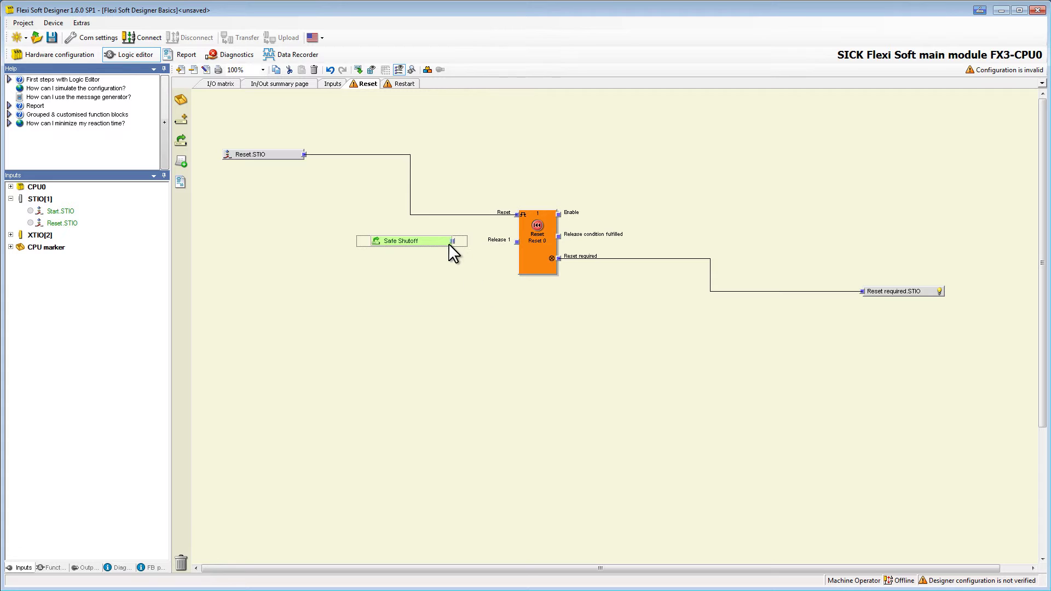
drag(452, 242, 517, 242)
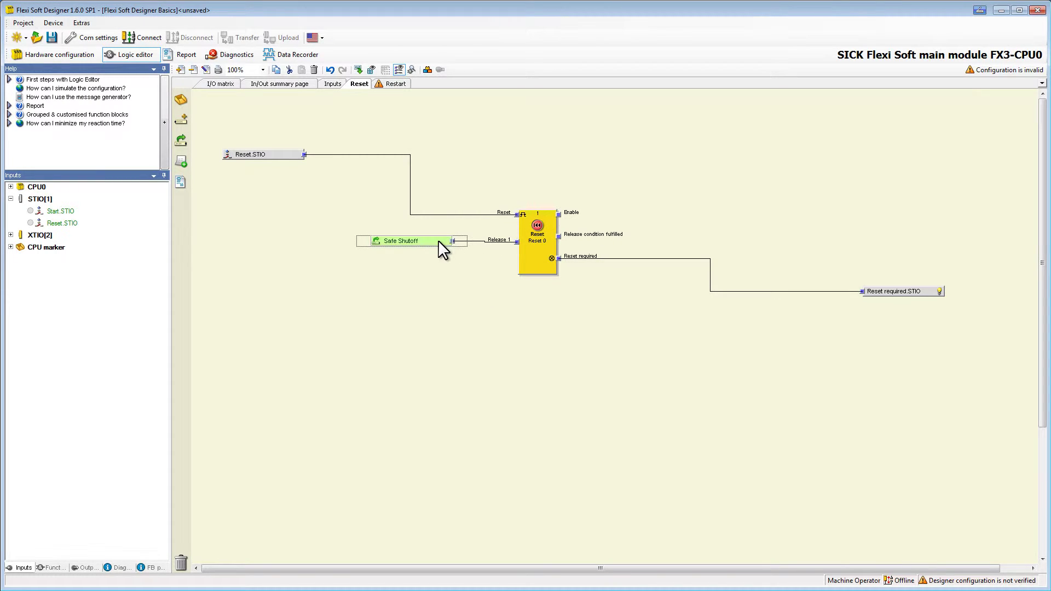
click(332, 84)
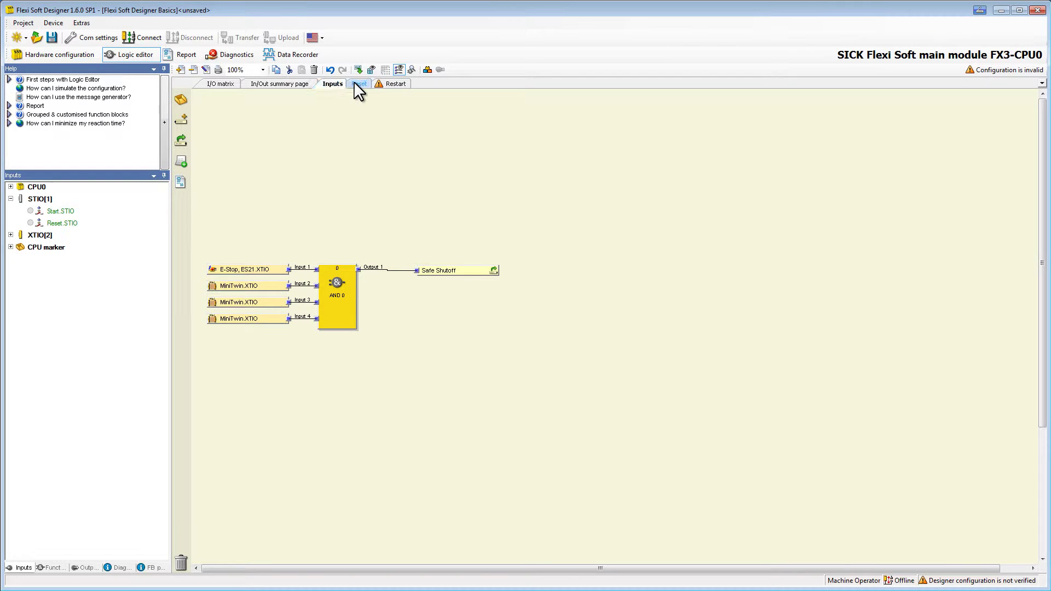
Step through the Reset and Restart pages to check the jump-address links, ending on Inputs.
click(357, 84)
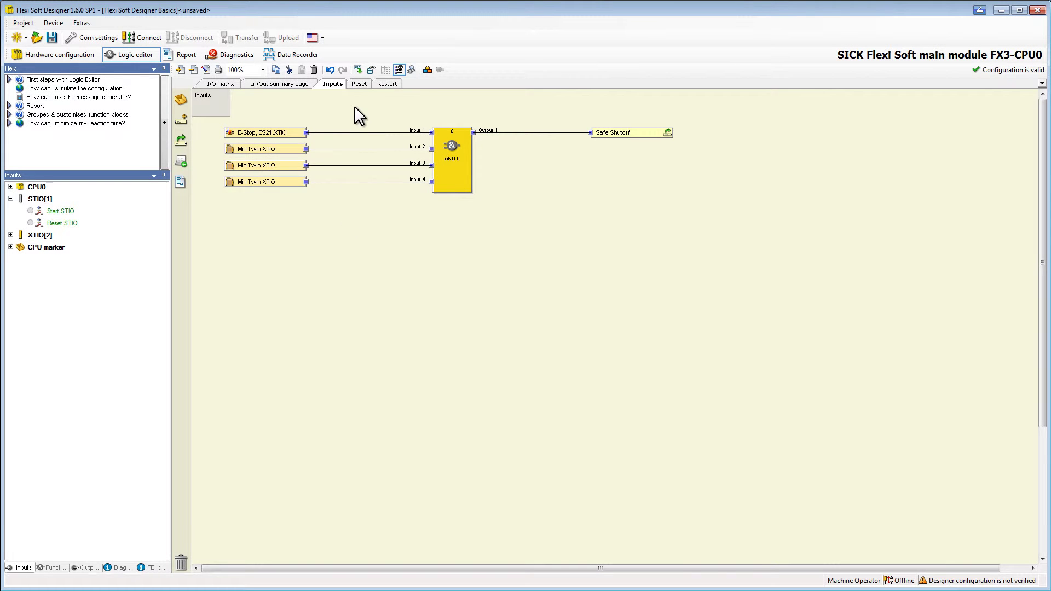
click(358, 83)
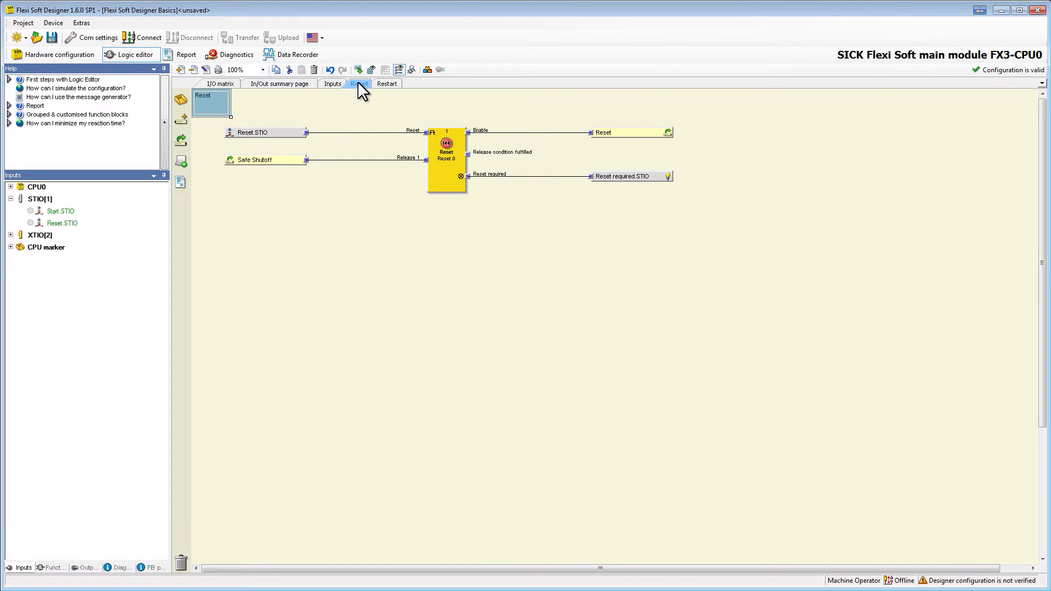
click(386, 85)
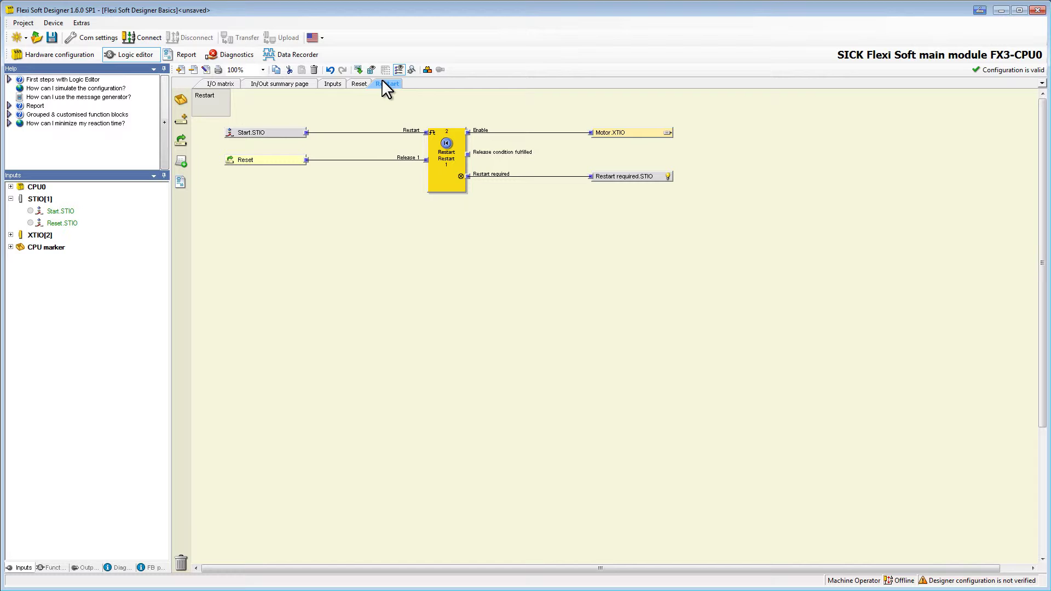
click(334, 83)
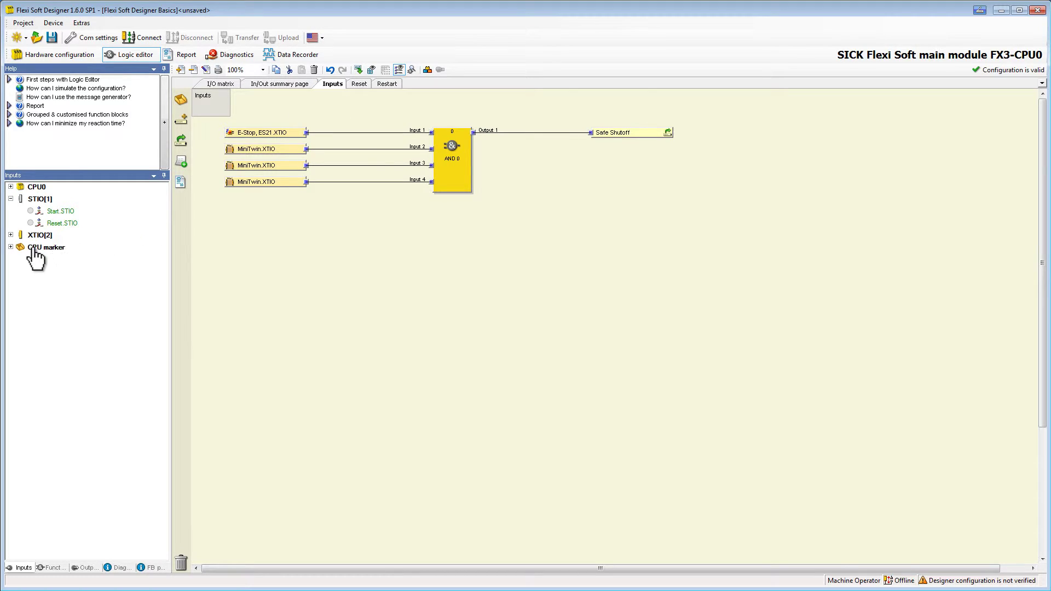
Expand CPU marker in both the Inputs and Outputs lists to show Merker 0.0–0.7.
click(10, 247)
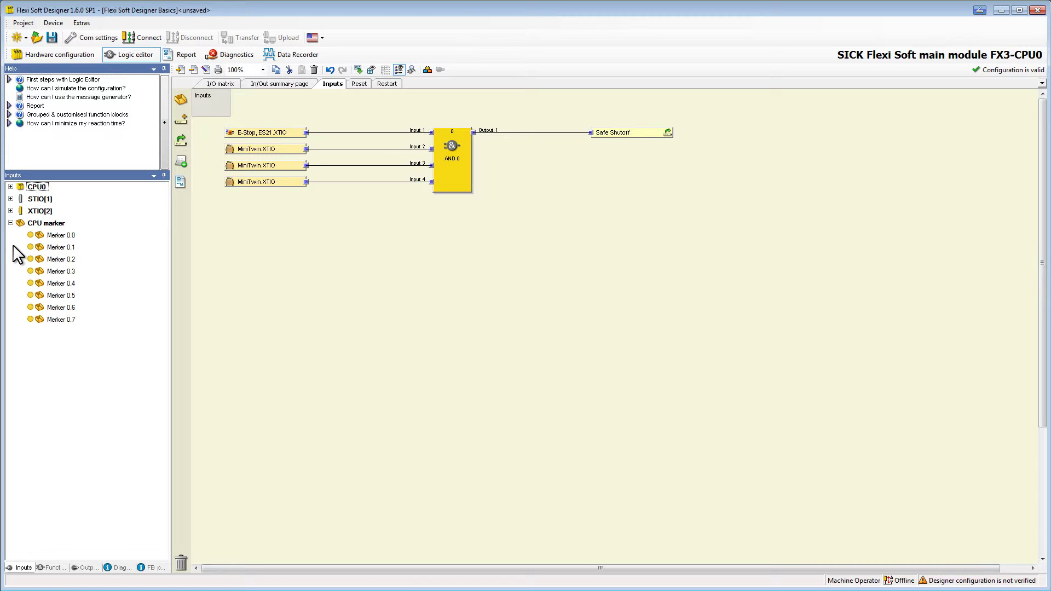
click(84, 567)
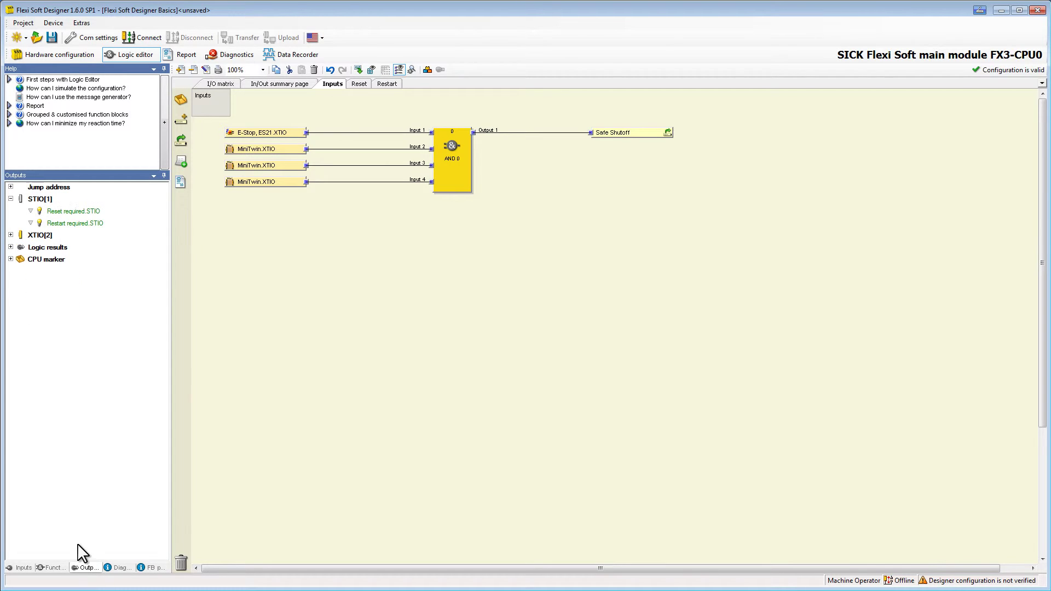
click(11, 259)
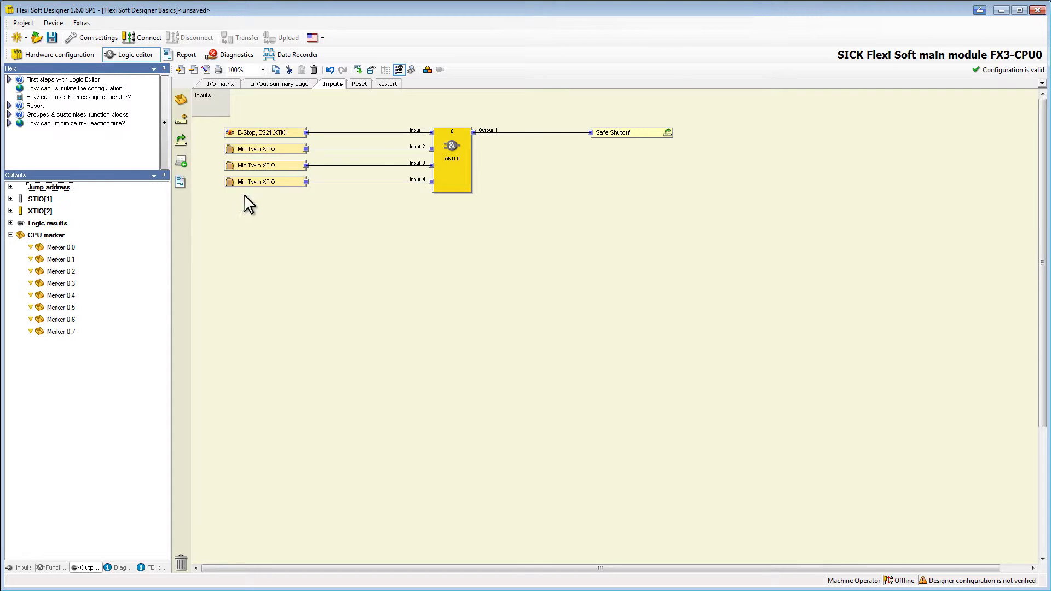
click(358, 84)
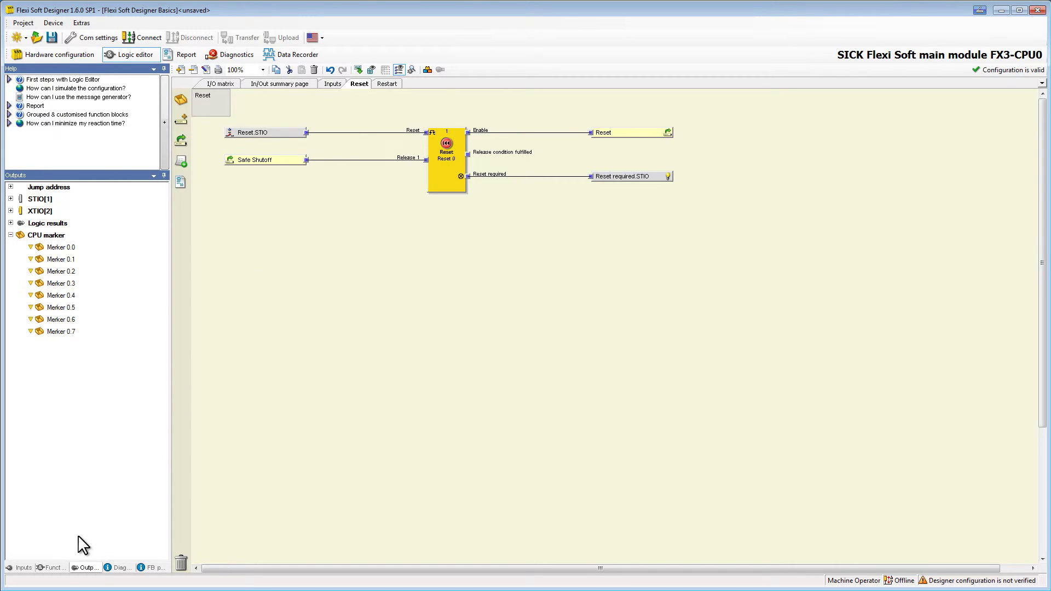
Add AND 1 on the Reset page, fed by the Reset block's Enable and Release condition fulfilled outputs, with Input 1 inverted.
click(52, 568)
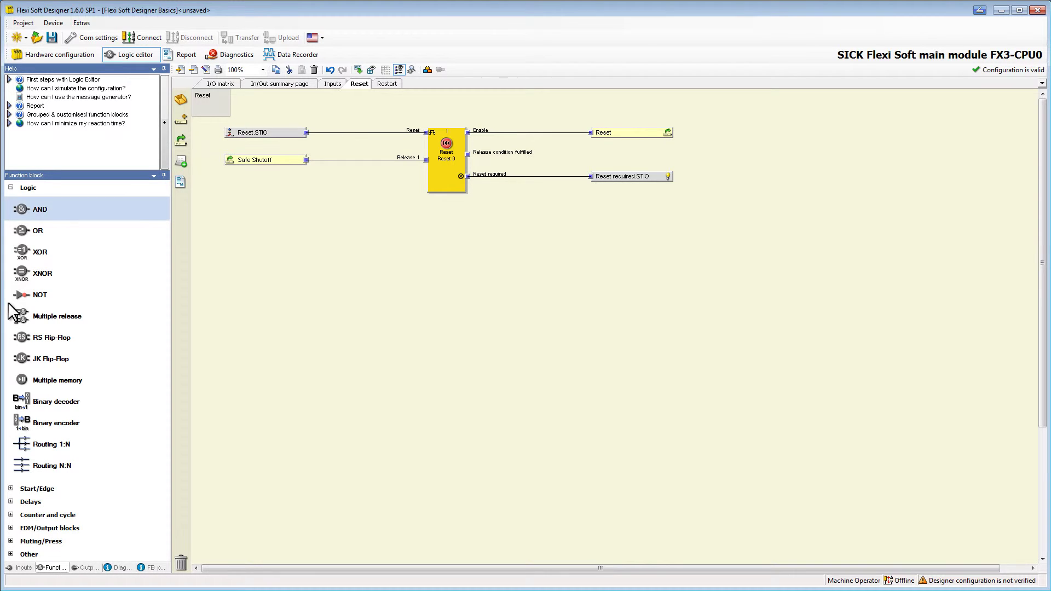
drag(33, 214, 466, 132)
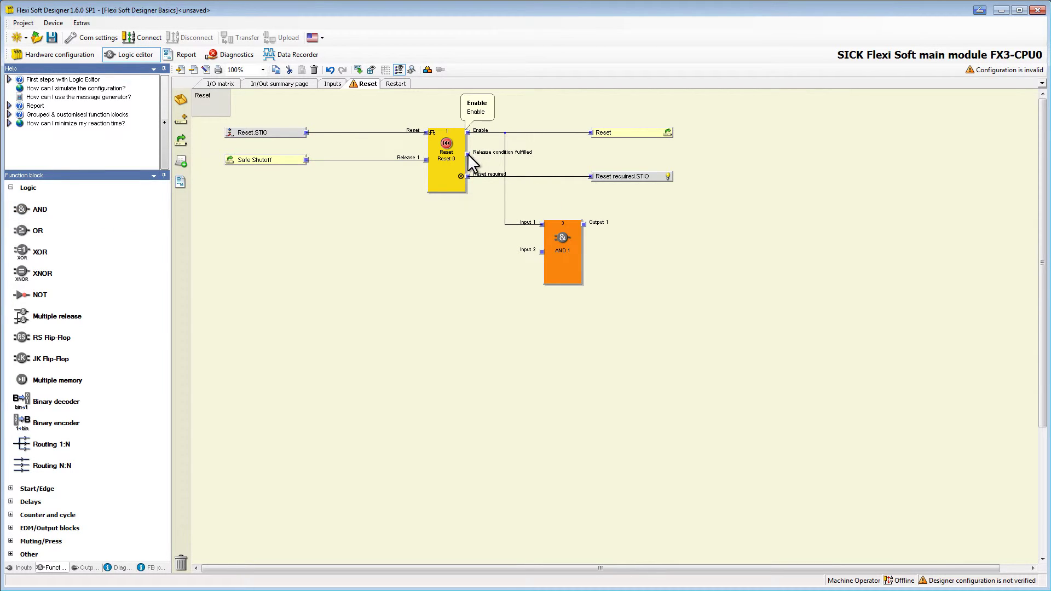
drag(493, 188, 540, 252)
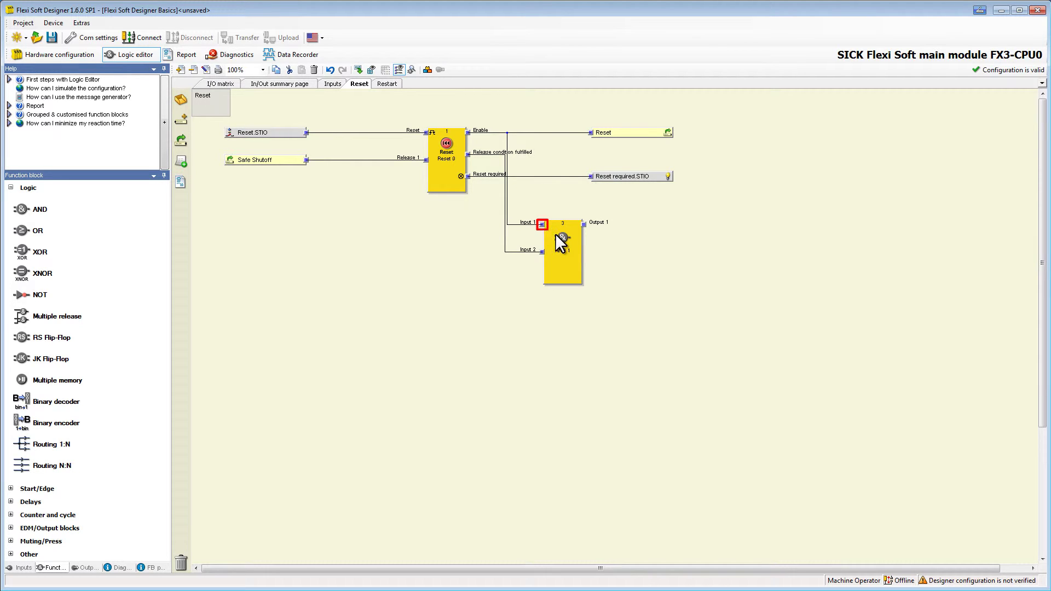
right_click(557, 234)
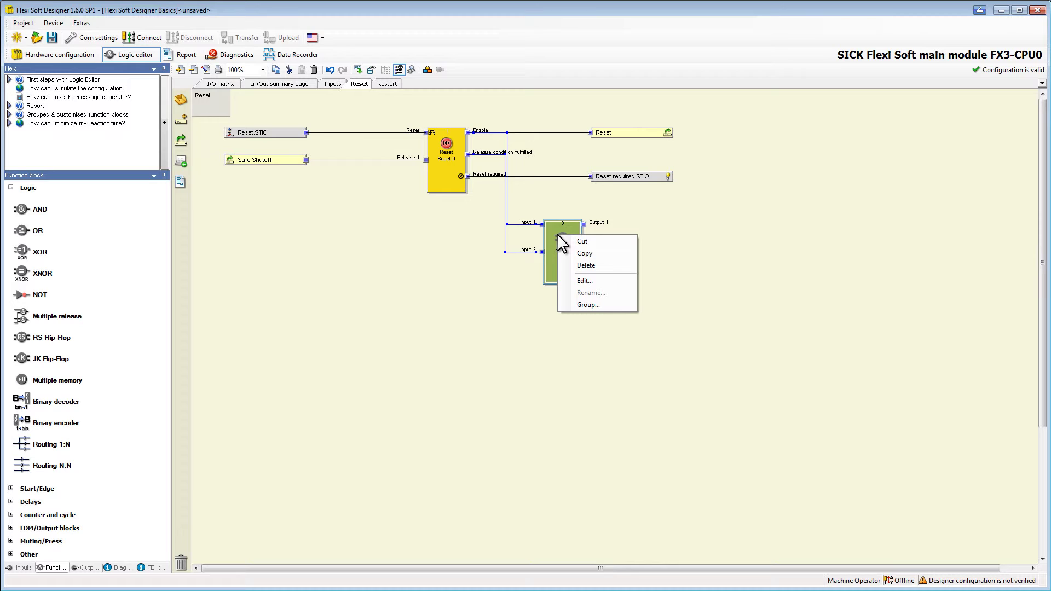
click(585, 280)
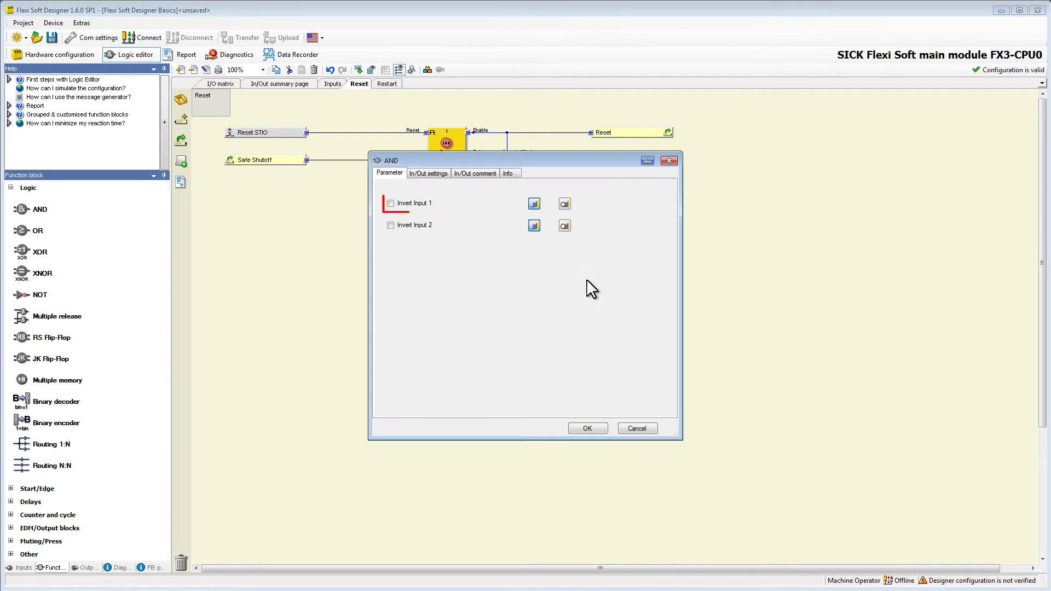
click(407, 205)
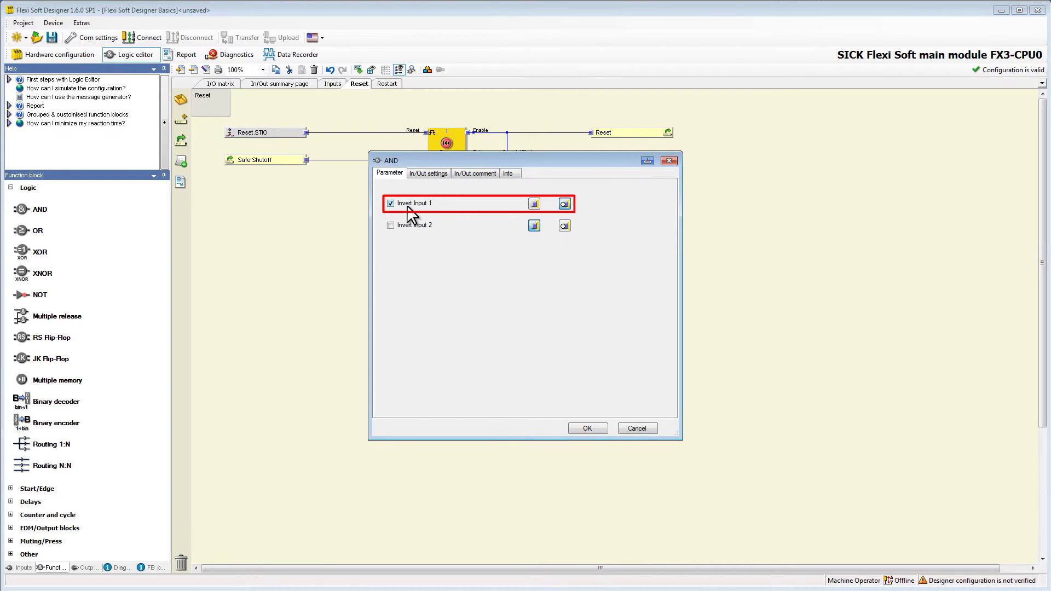
click(583, 424)
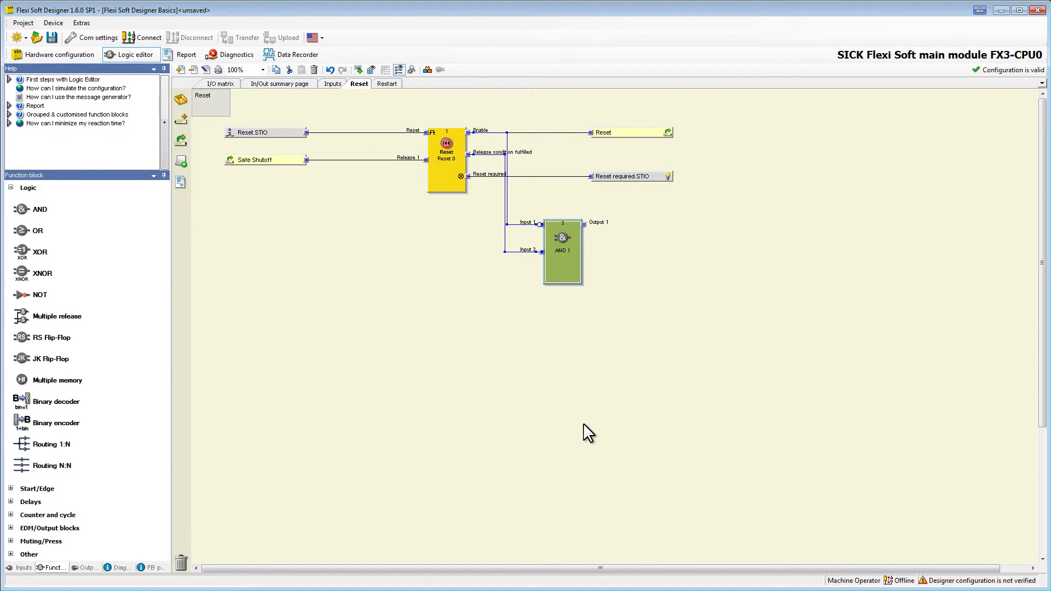
Attach the Merker 0.0 CPU marker output to AND 1's Output 1.
click(87, 568)
click(59, 249)
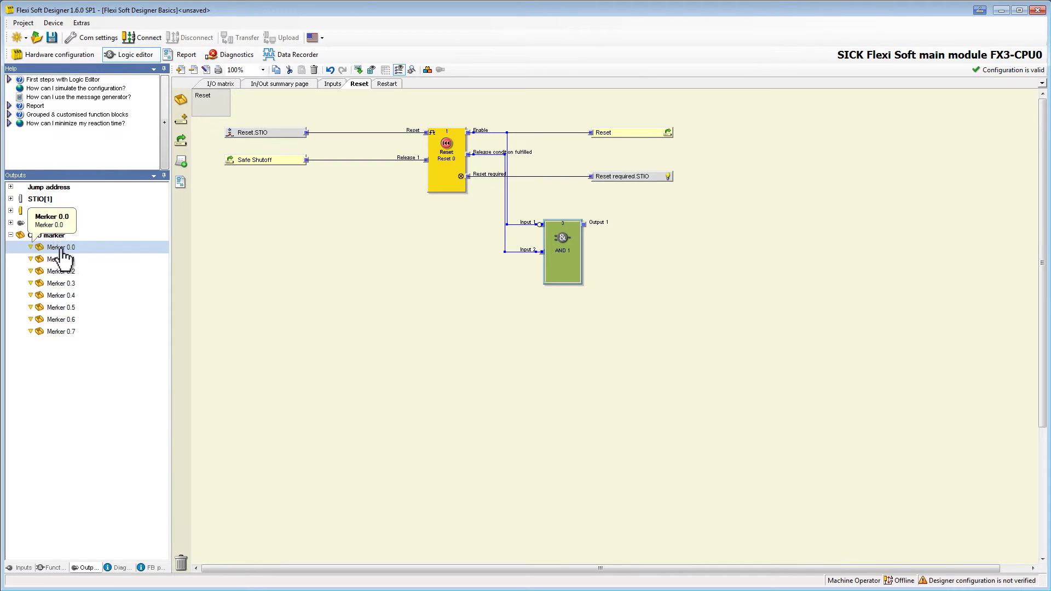
drag(57, 249, 638, 225)
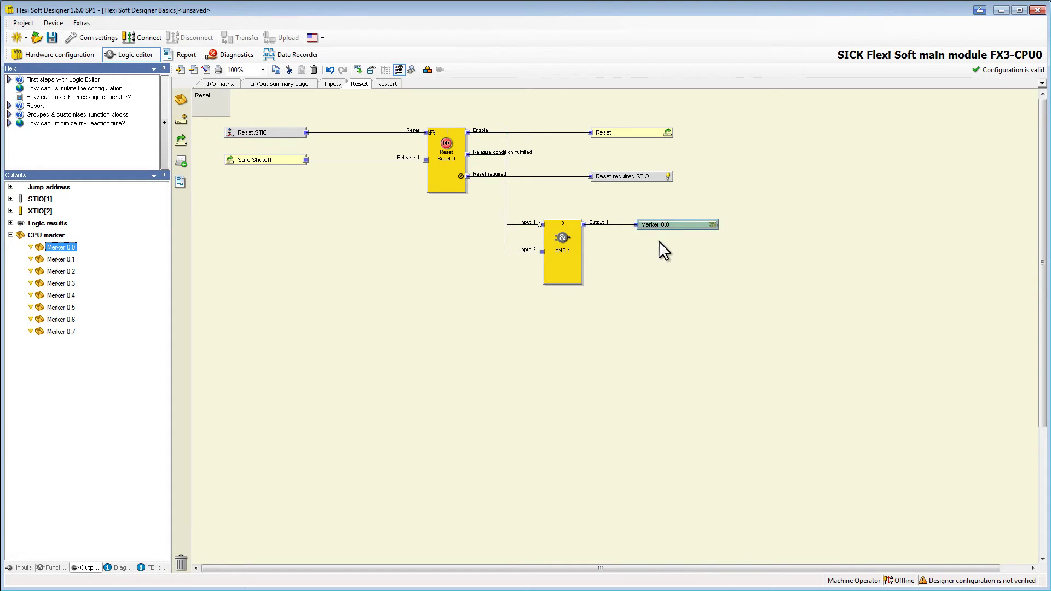
Place a Merker 0.0 CPU marker input below the Reset logic.
click(17, 568)
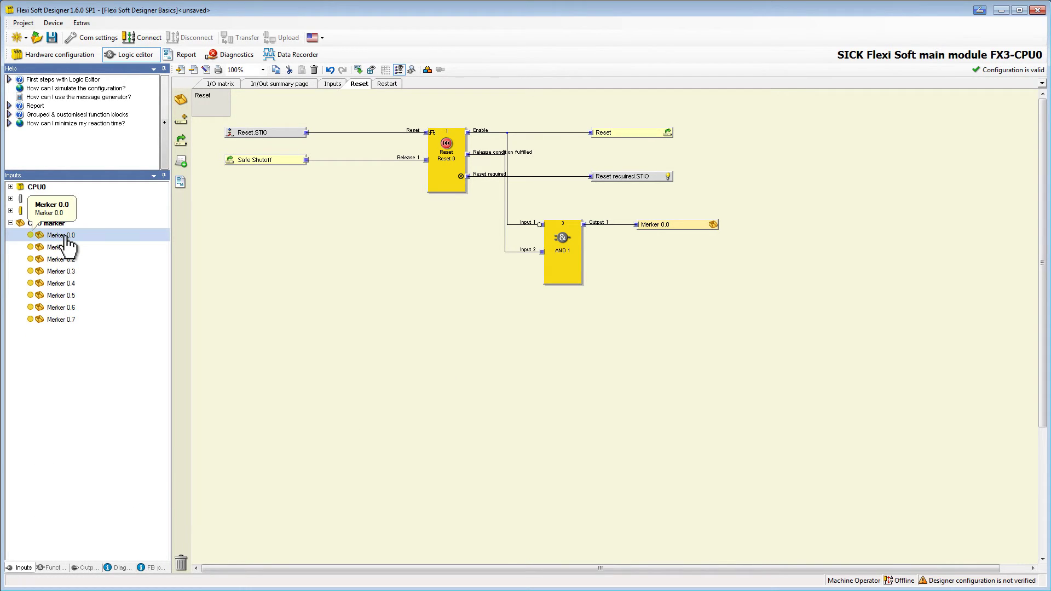
drag(64, 237, 242, 334)
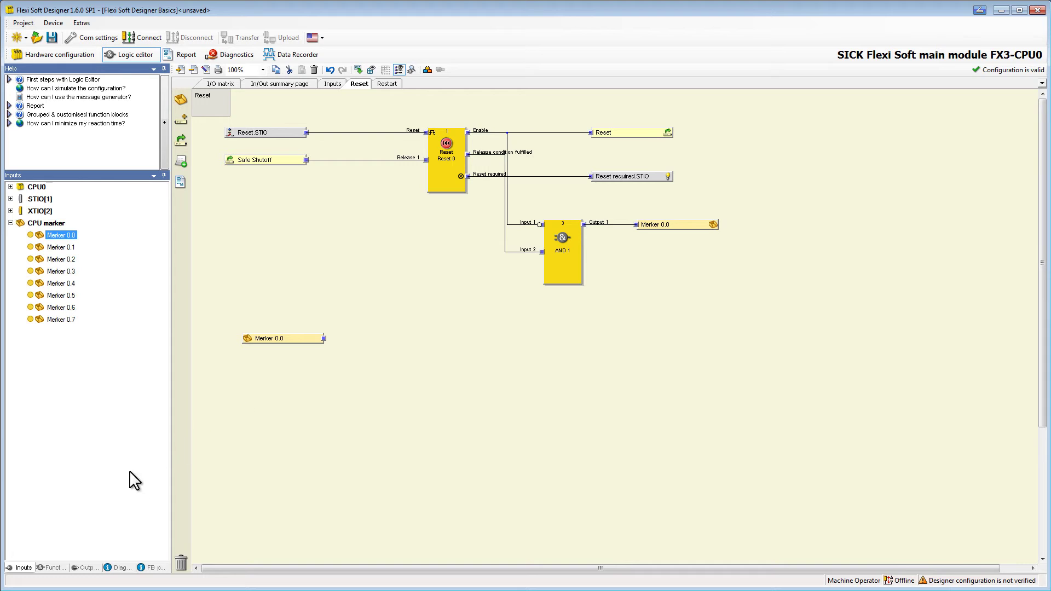
click(54, 567)
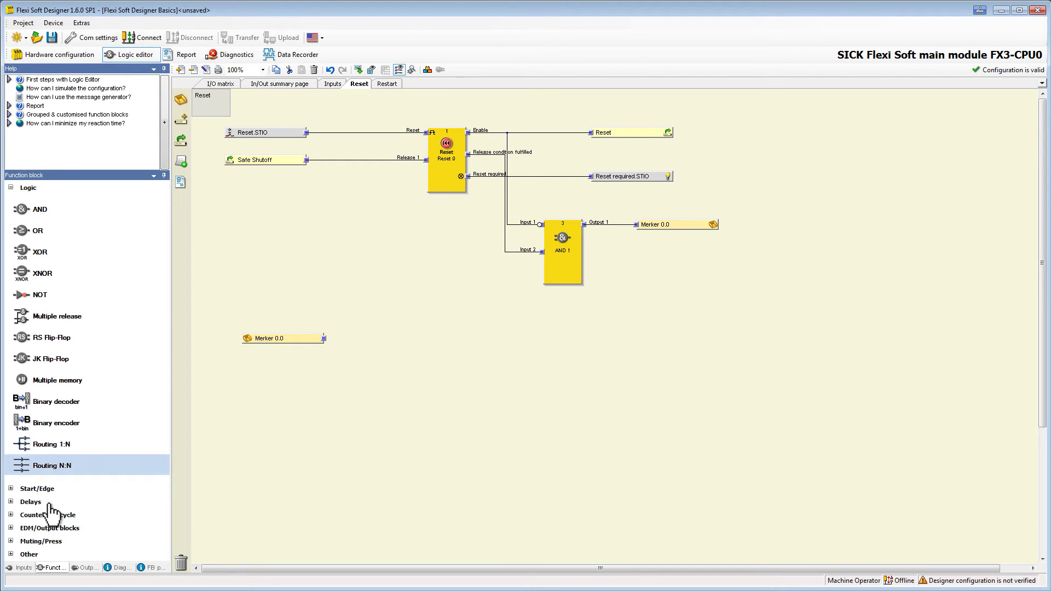
Place a Routing N:N block beside Merker 0.0 on the Reset page and set it to 1 input and 1 output.
drag(26, 470, 357, 338)
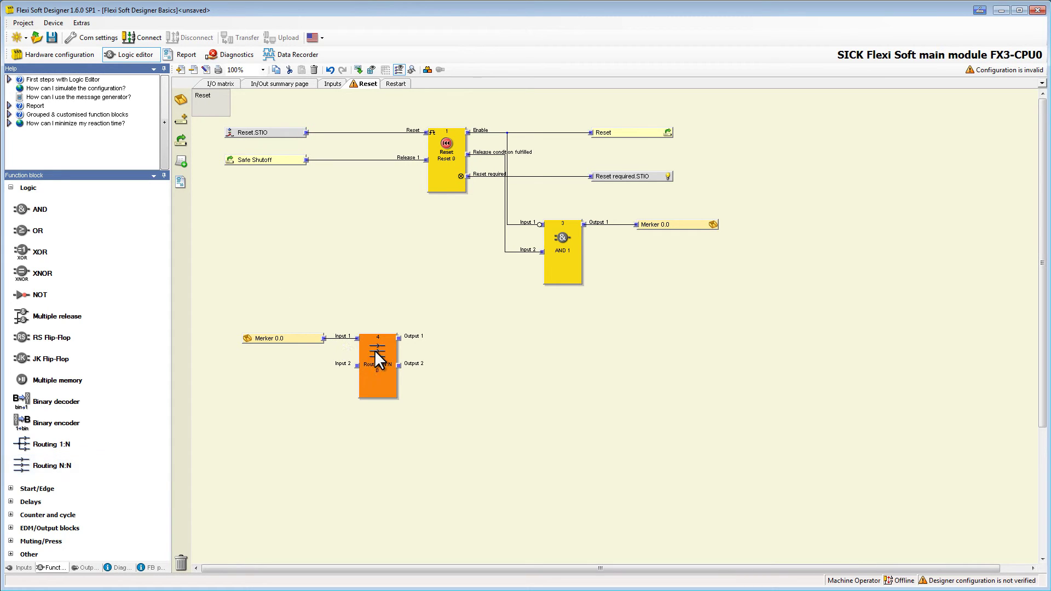
right_click(376, 352)
click(401, 395)
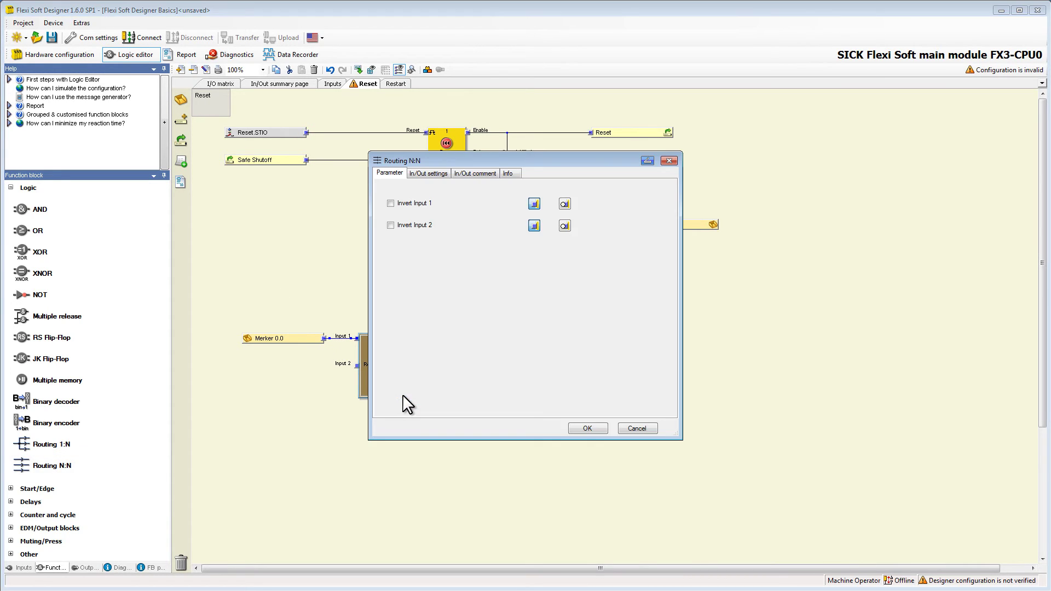
click(430, 173)
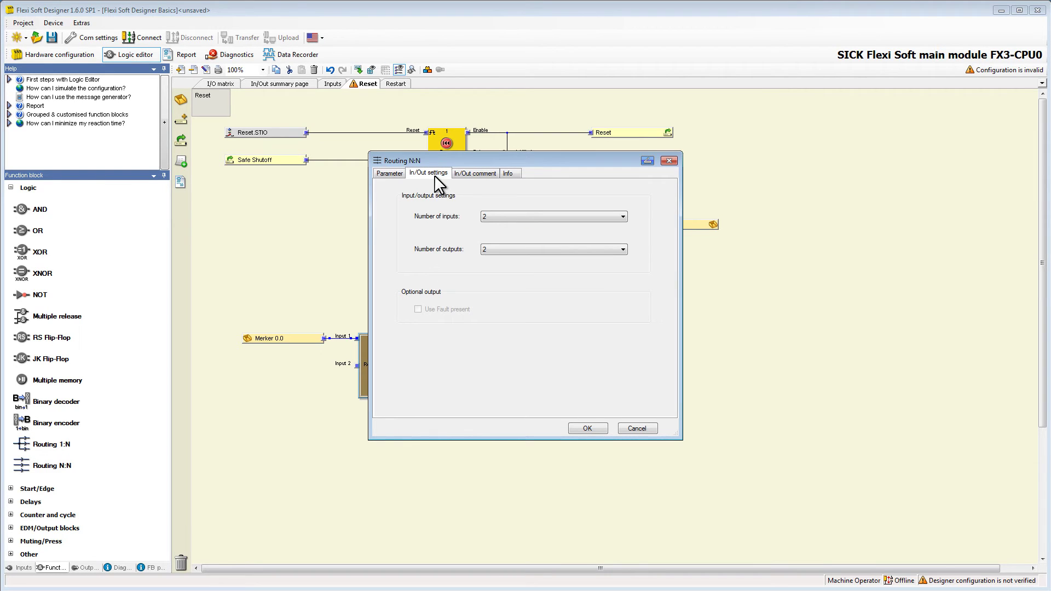
click(493, 215)
click(497, 223)
click(586, 428)
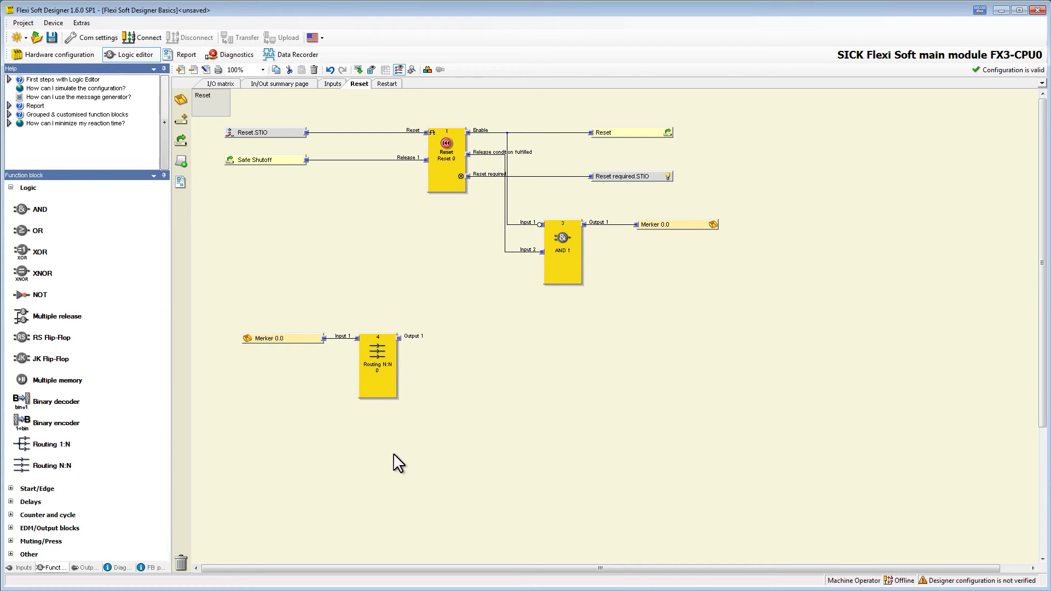
click(86, 567)
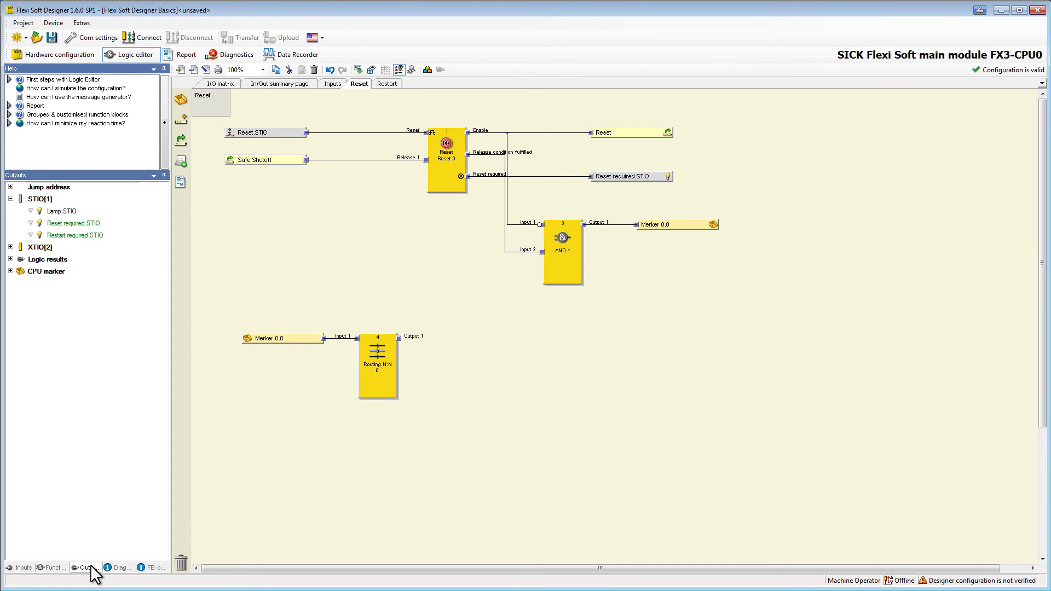